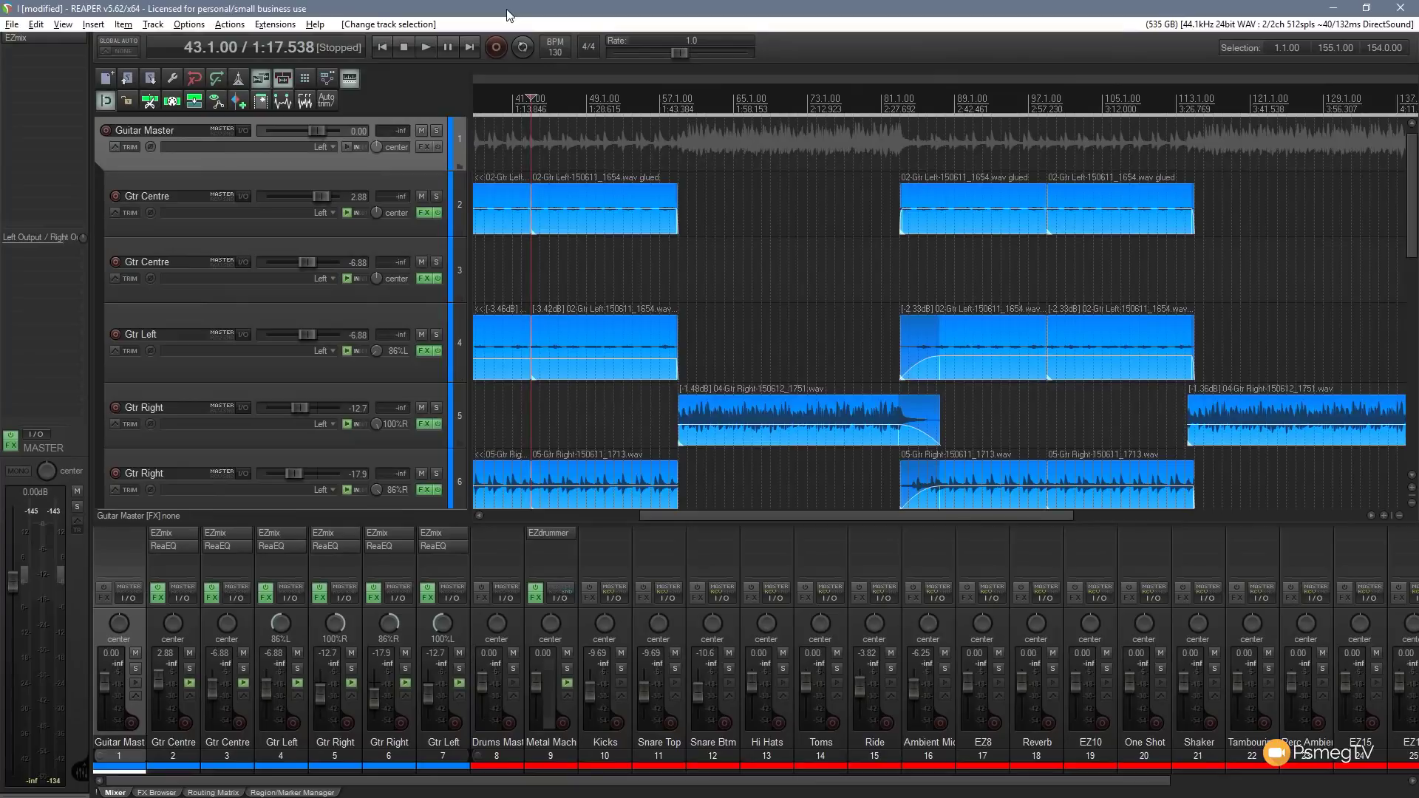
# Filter the FX Browser for 'visual' and drop VST3: Neutron 2 Visual Mixer onto the master track
pyautogui.click(157, 792)
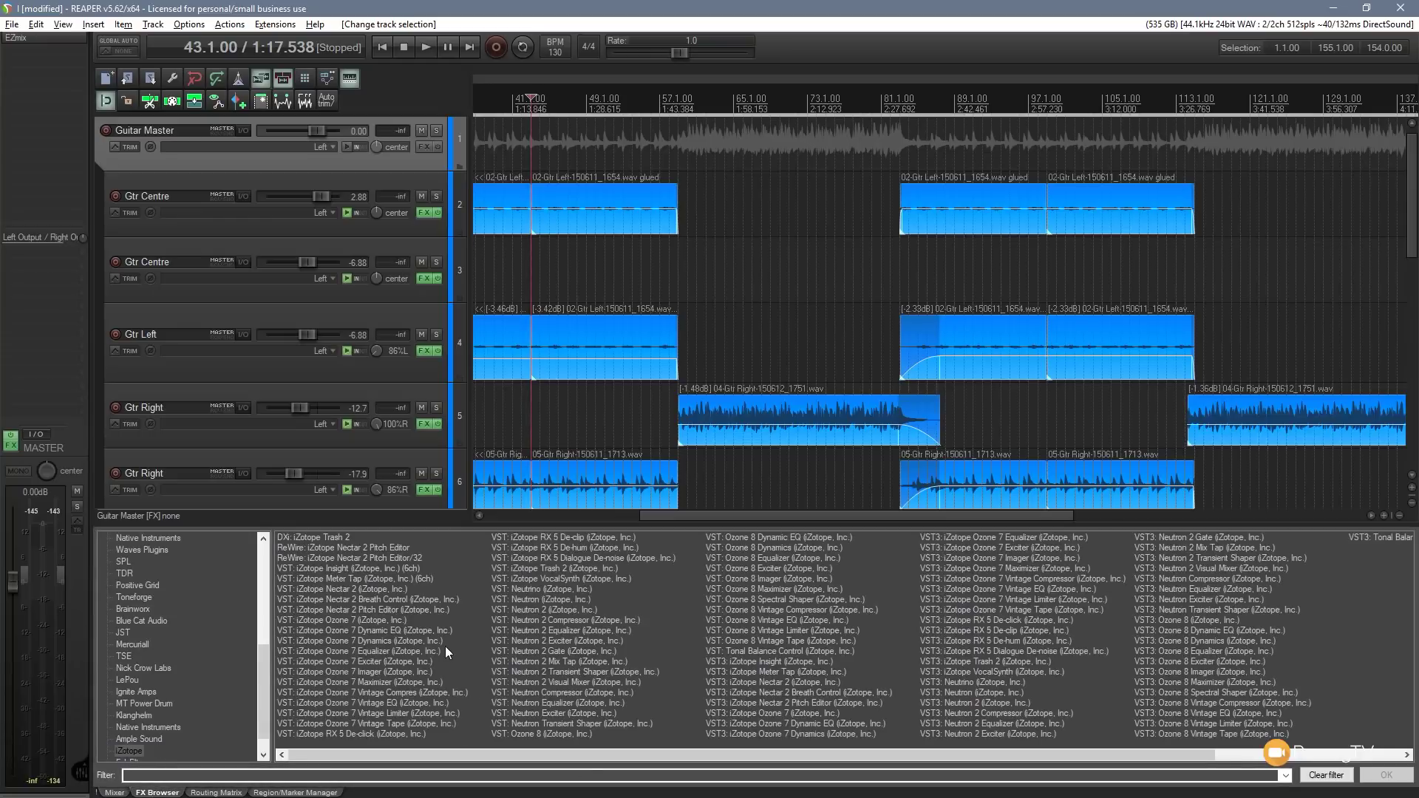
pyautogui.click(142, 777)
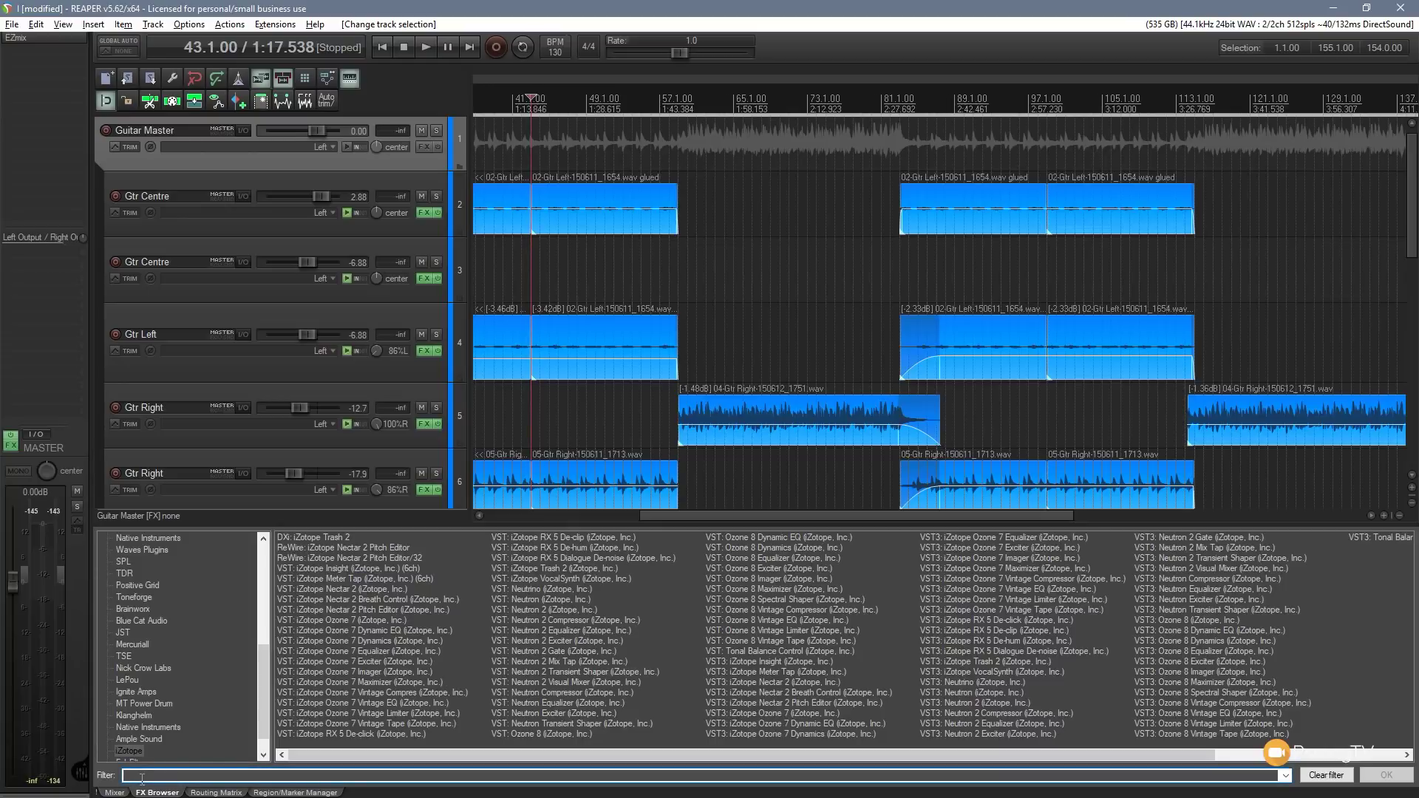
pyautogui.write('visual')
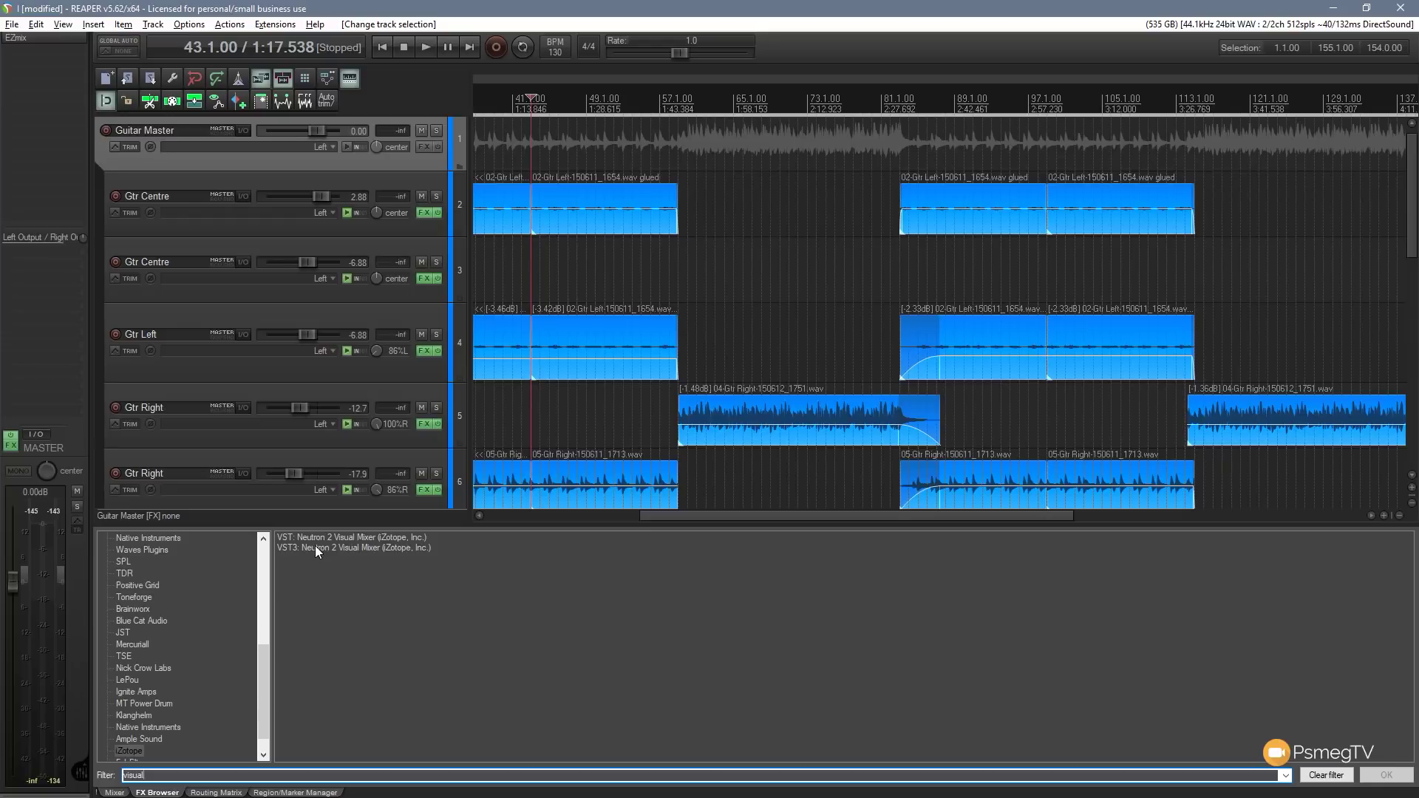
pyautogui.moveTo(317, 551); pyautogui.dragTo(23, 51)
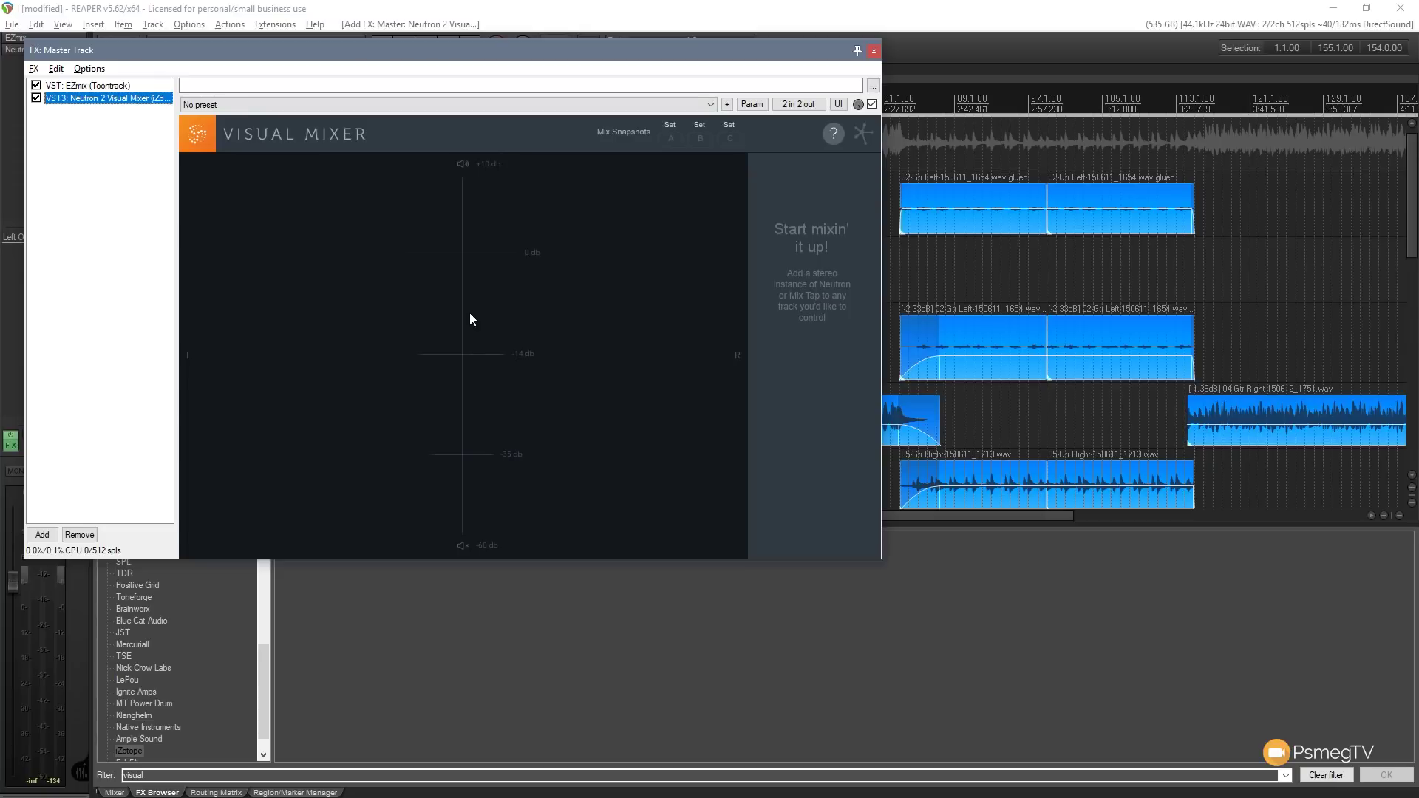
pyautogui.click(874, 50)
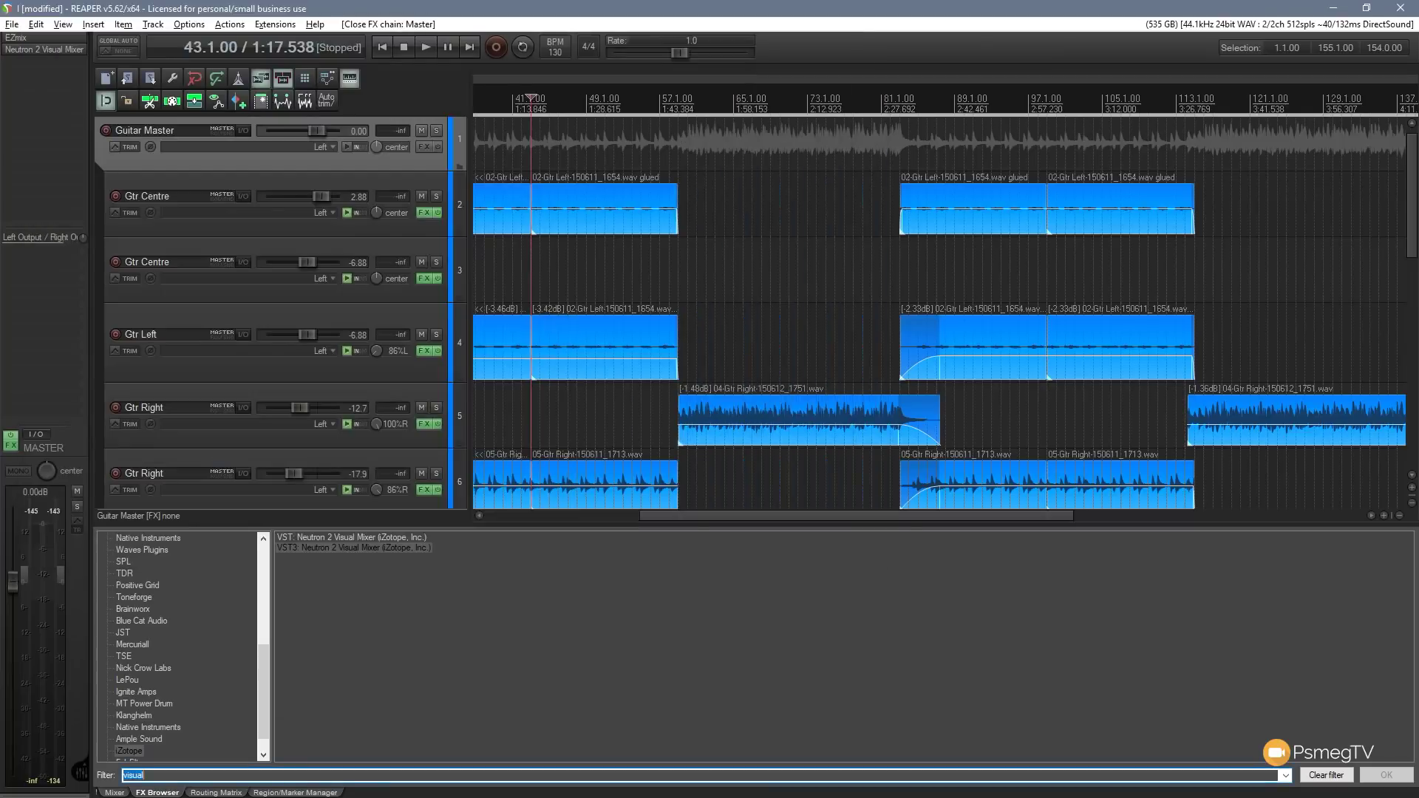
# Clear the filter and drop Neutron 2 onto the Gtr Centre track, dismissing its preset manager
pyautogui.click(1310, 775)
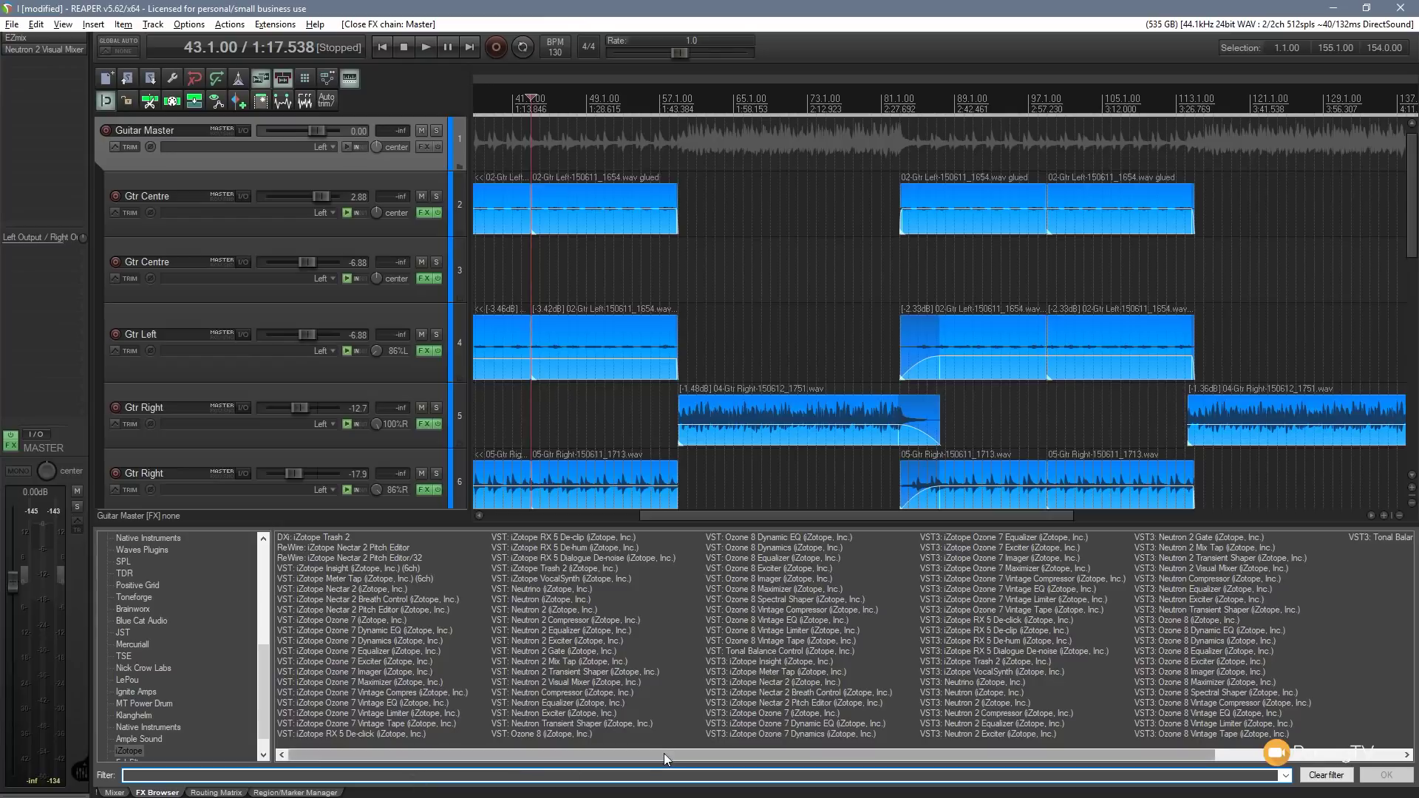
pyautogui.moveTo(664, 753); pyautogui.dragTo(926, 757)
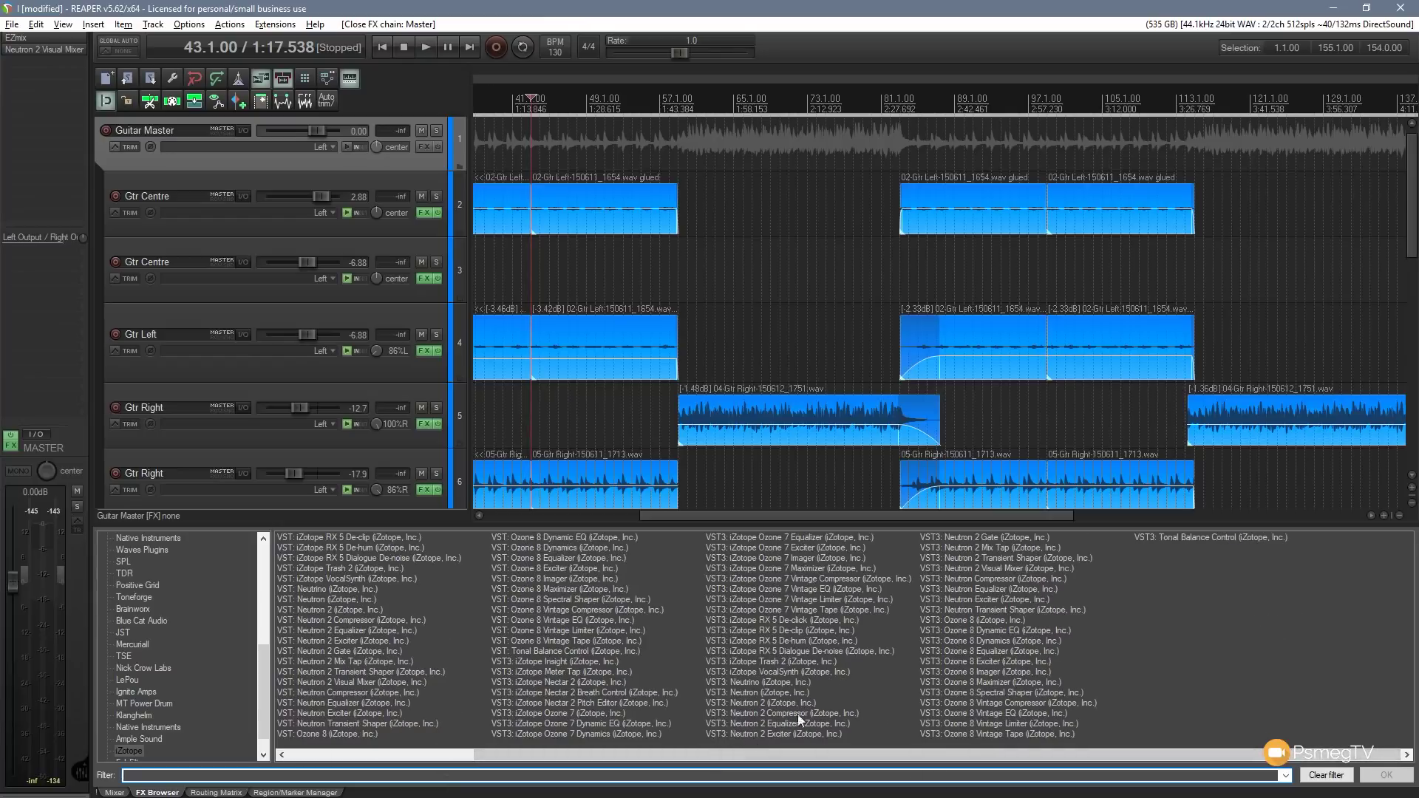
pyautogui.moveTo(740, 704); pyautogui.dragTo(552, 235)
pyautogui.moveTo(409, 232); pyautogui.dragTo(408, 231)
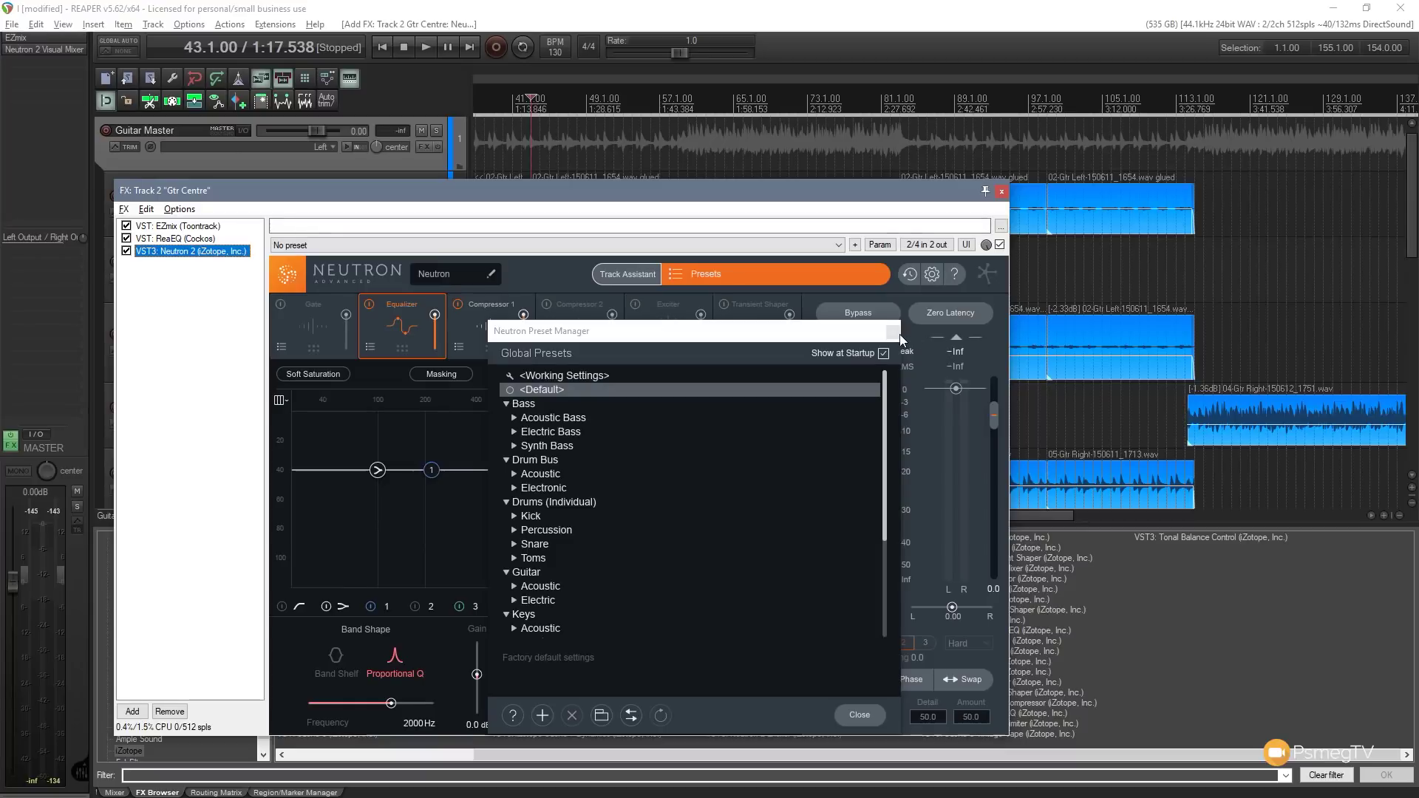
pyautogui.click(896, 332)
pyautogui.moveTo(639, 188); pyautogui.dragTo(658, 83)
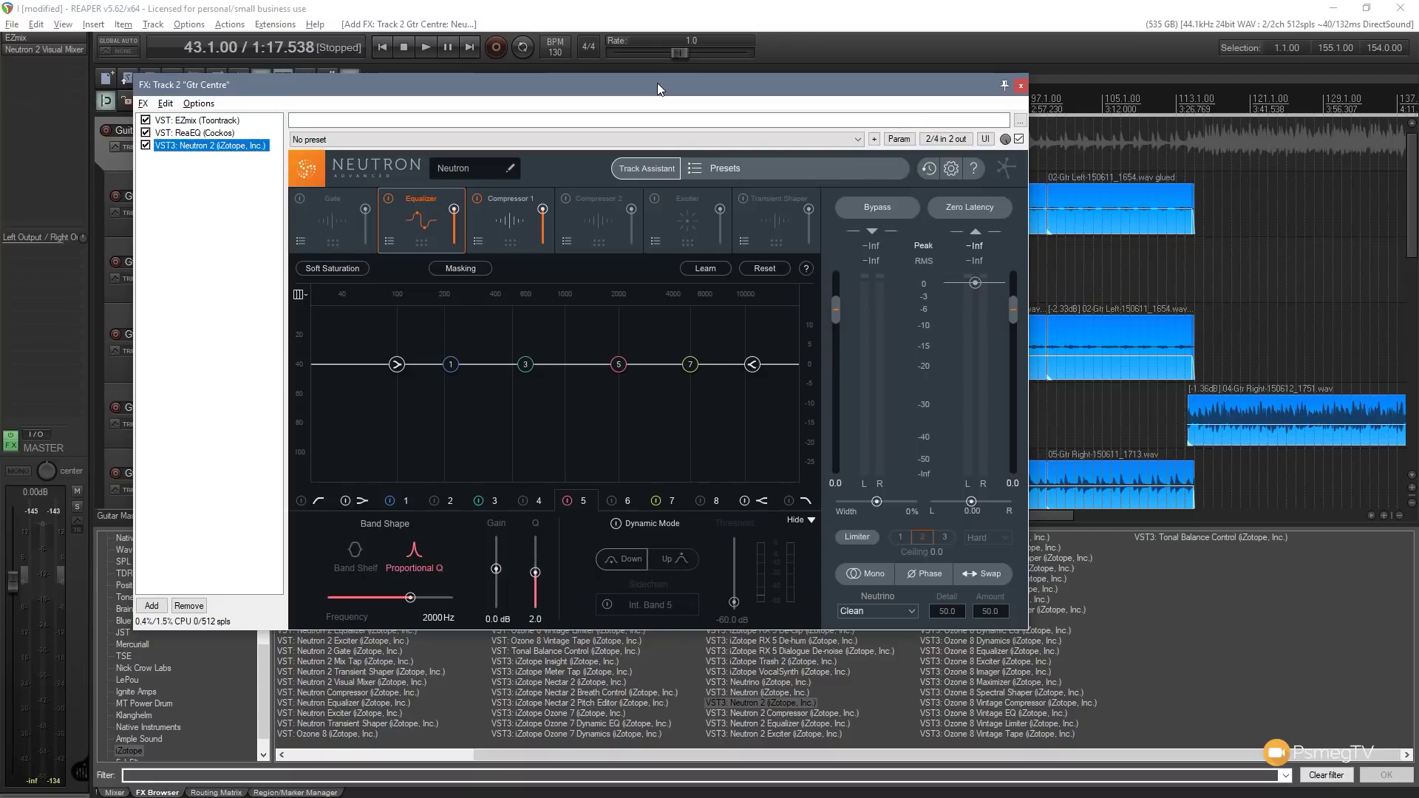
# Open the master's Neutron 2 Visual Mixer and rename its Neutron entry to 'Centre Guitar'
pyautogui.click(1021, 86)
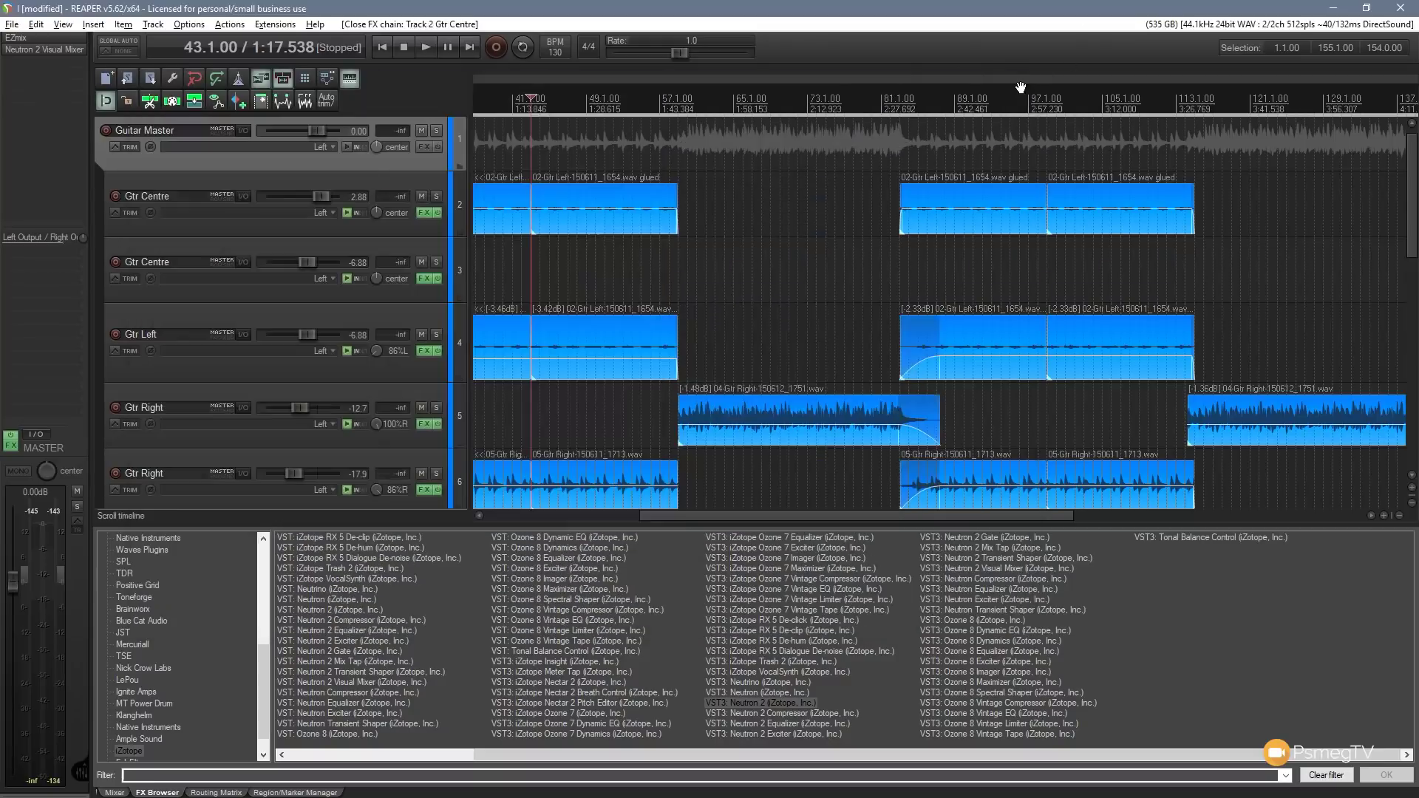
pyautogui.click(28, 48)
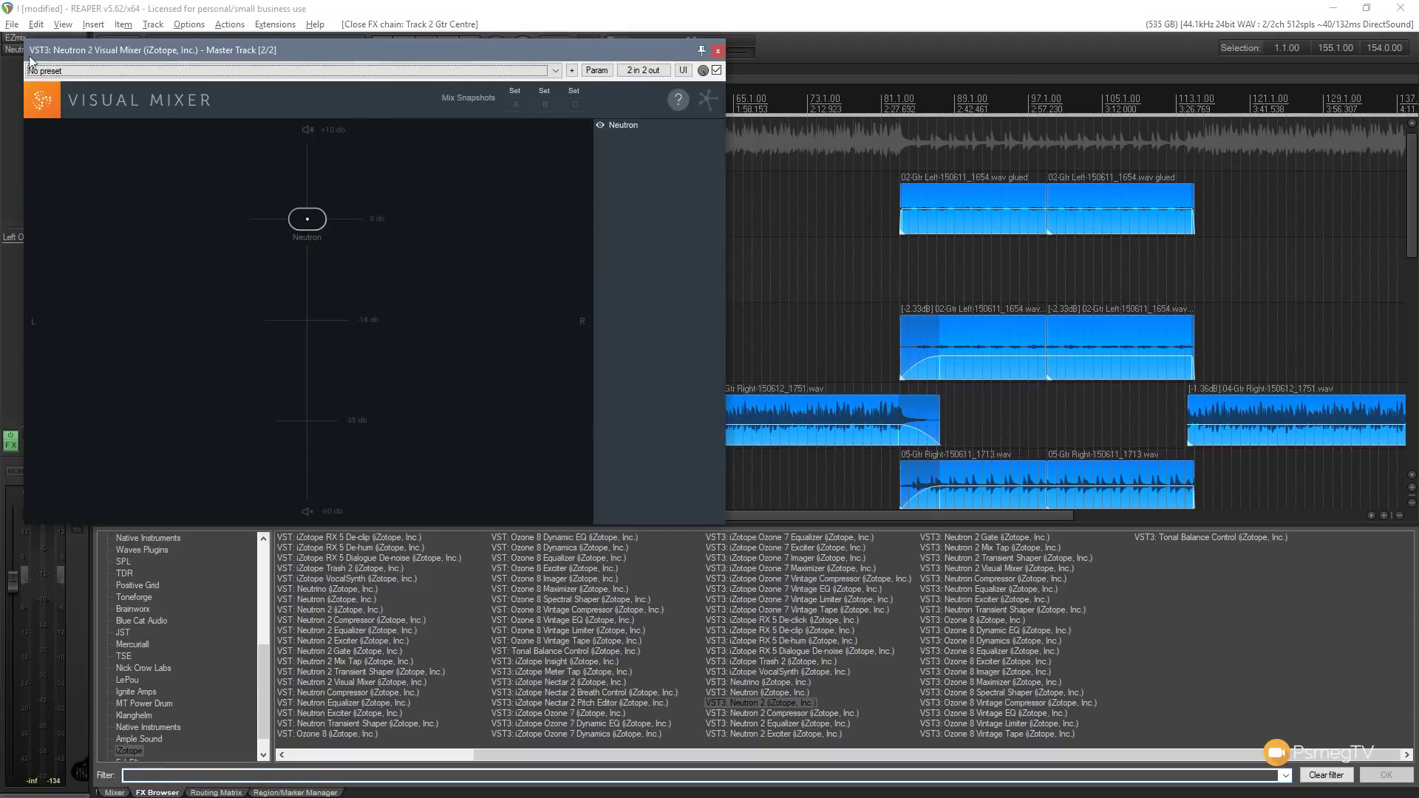
pyautogui.doubleClick(634, 129)
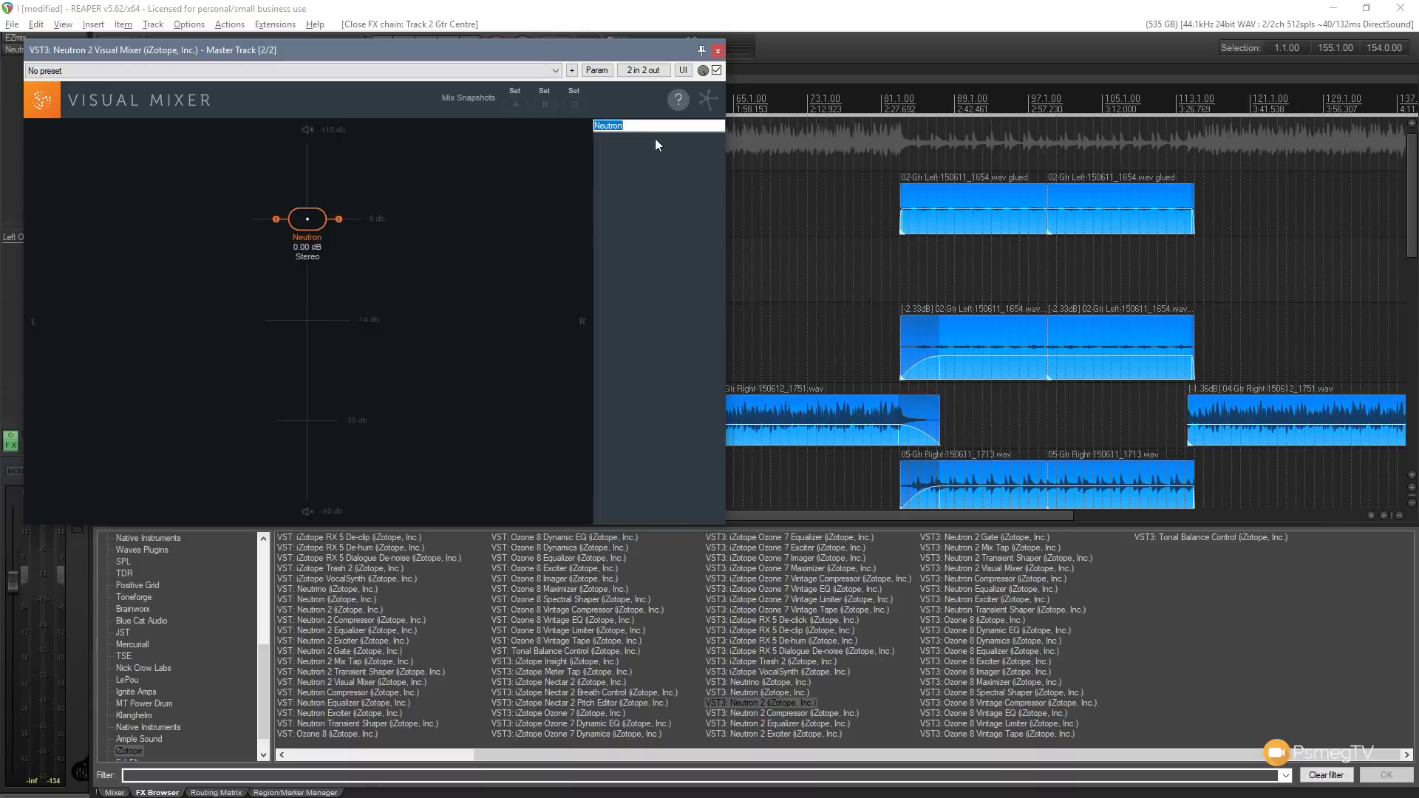
pyautogui.write('Centre Guitar')
pyautogui.click(654, 184)
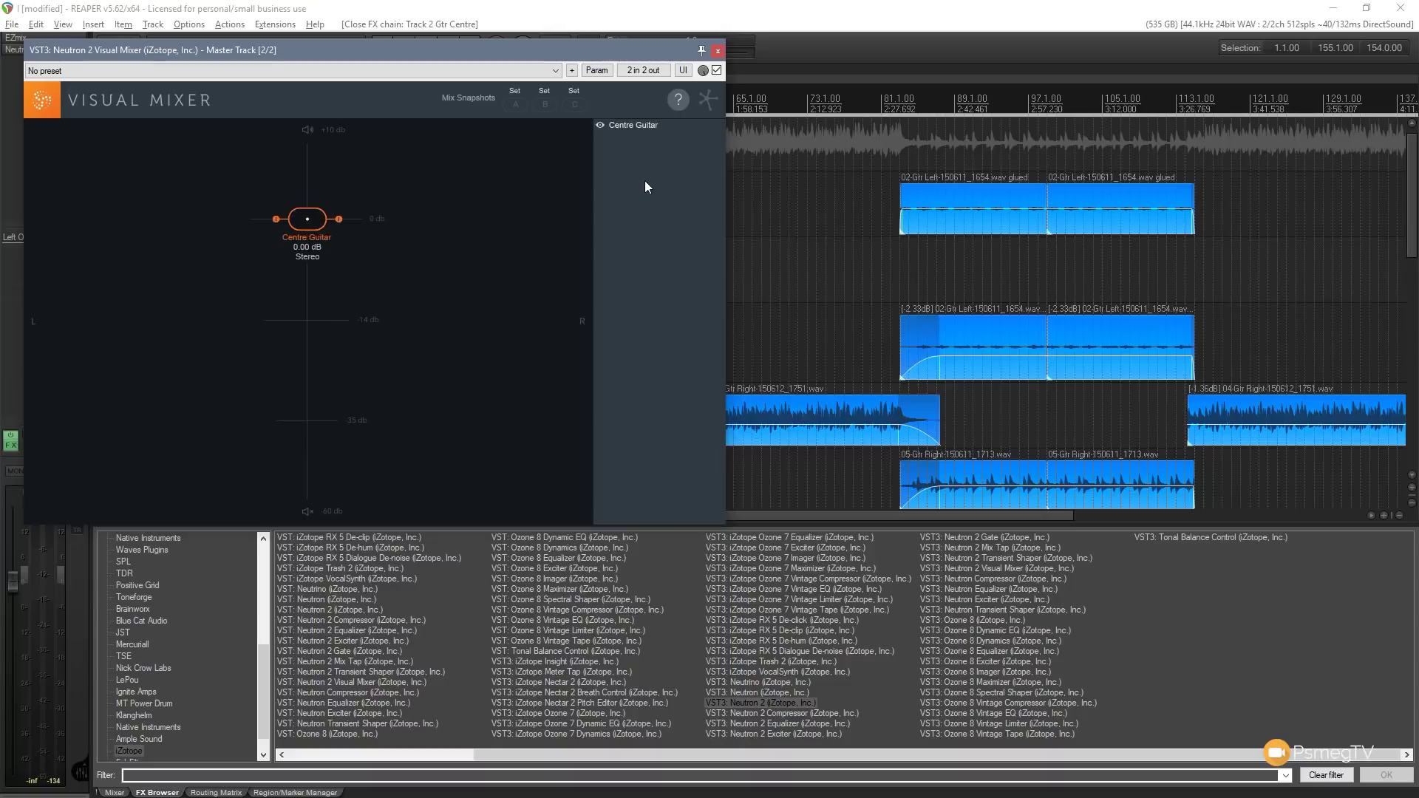
pyautogui.moveTo(414, 51); pyautogui.dragTo(576, 83)
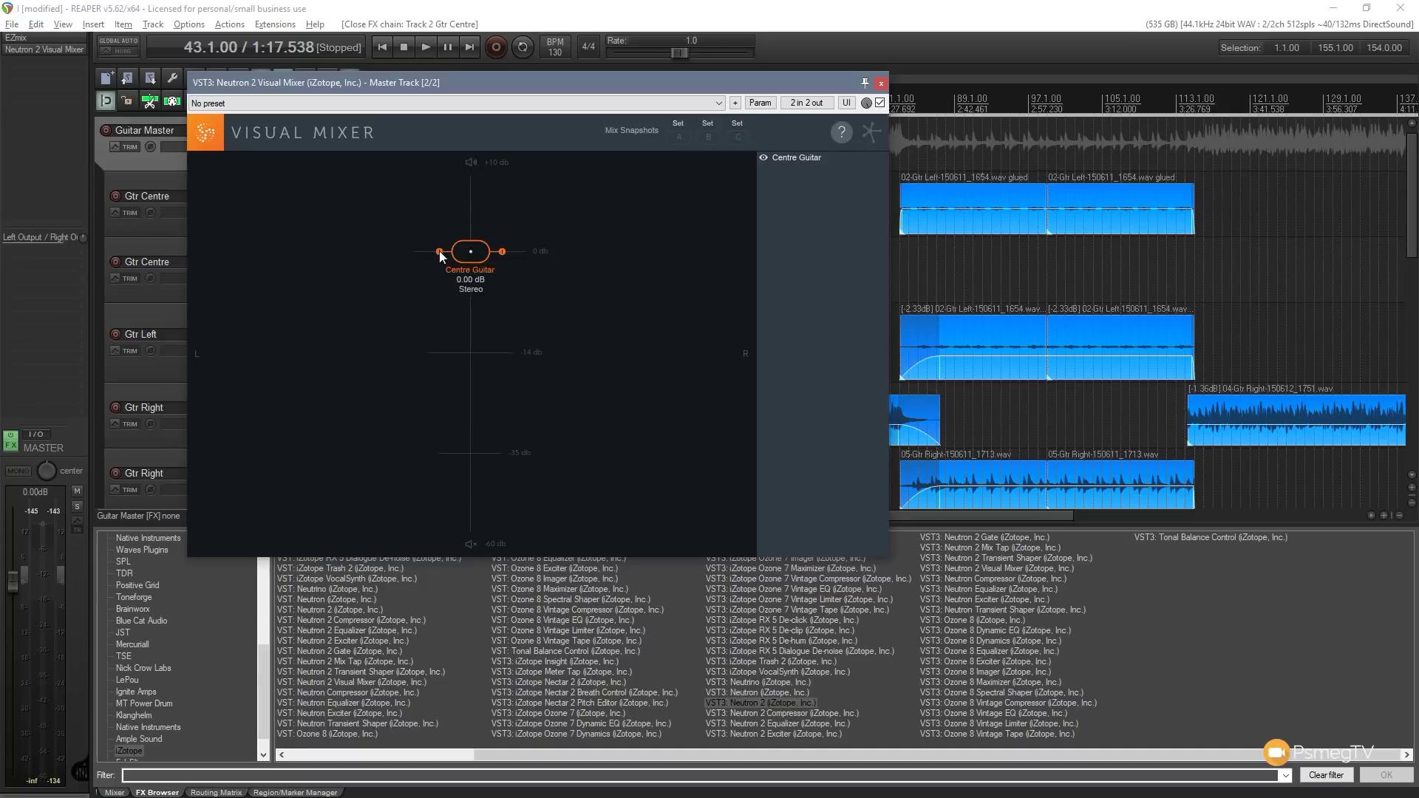
# Bring up the mixer and try higher and lower levels for Centre Guitar in the Visual Mixer
pyautogui.moveTo(514, 83); pyautogui.dragTo(762, 92)
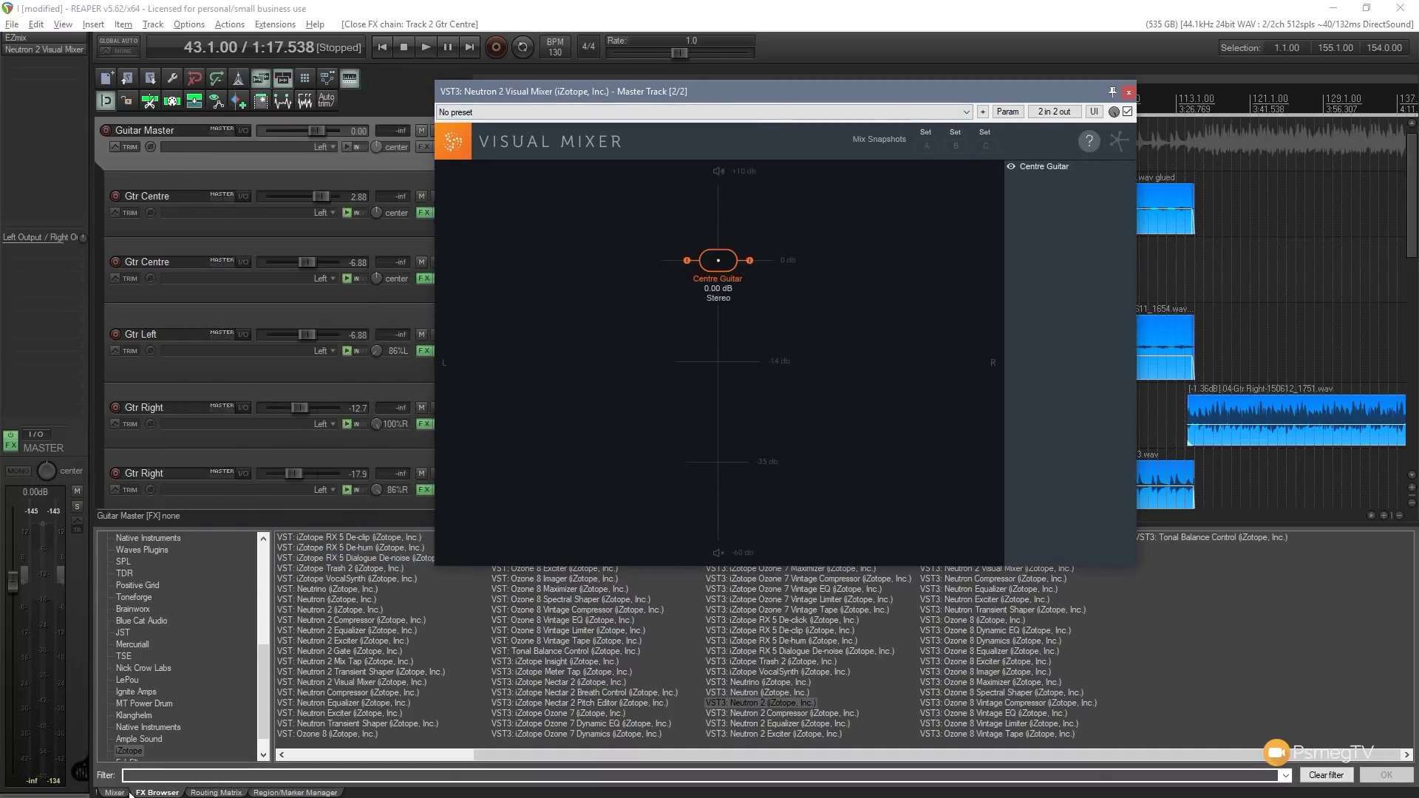
pyautogui.click(116, 792)
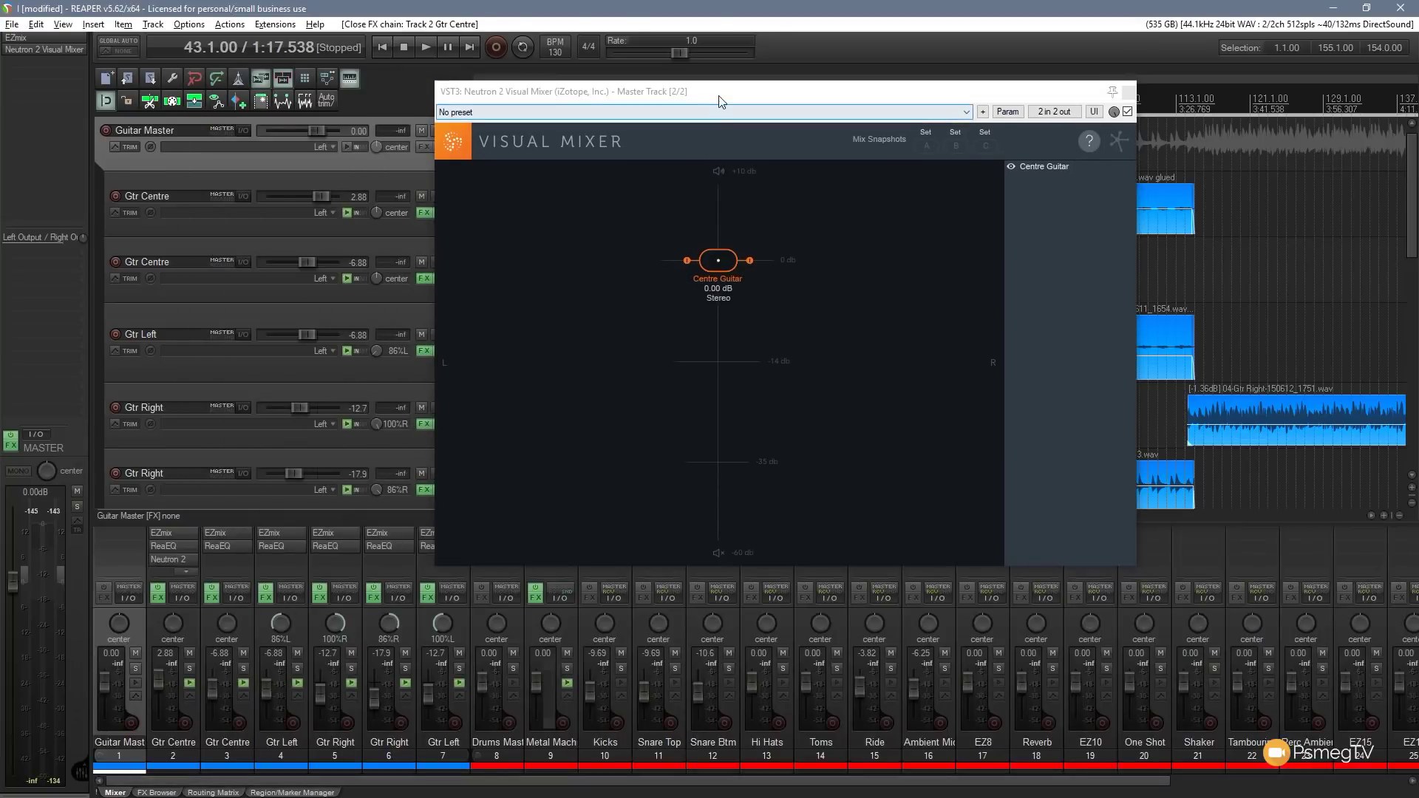
pyautogui.moveTo(719, 94); pyautogui.dragTo(586, 93)
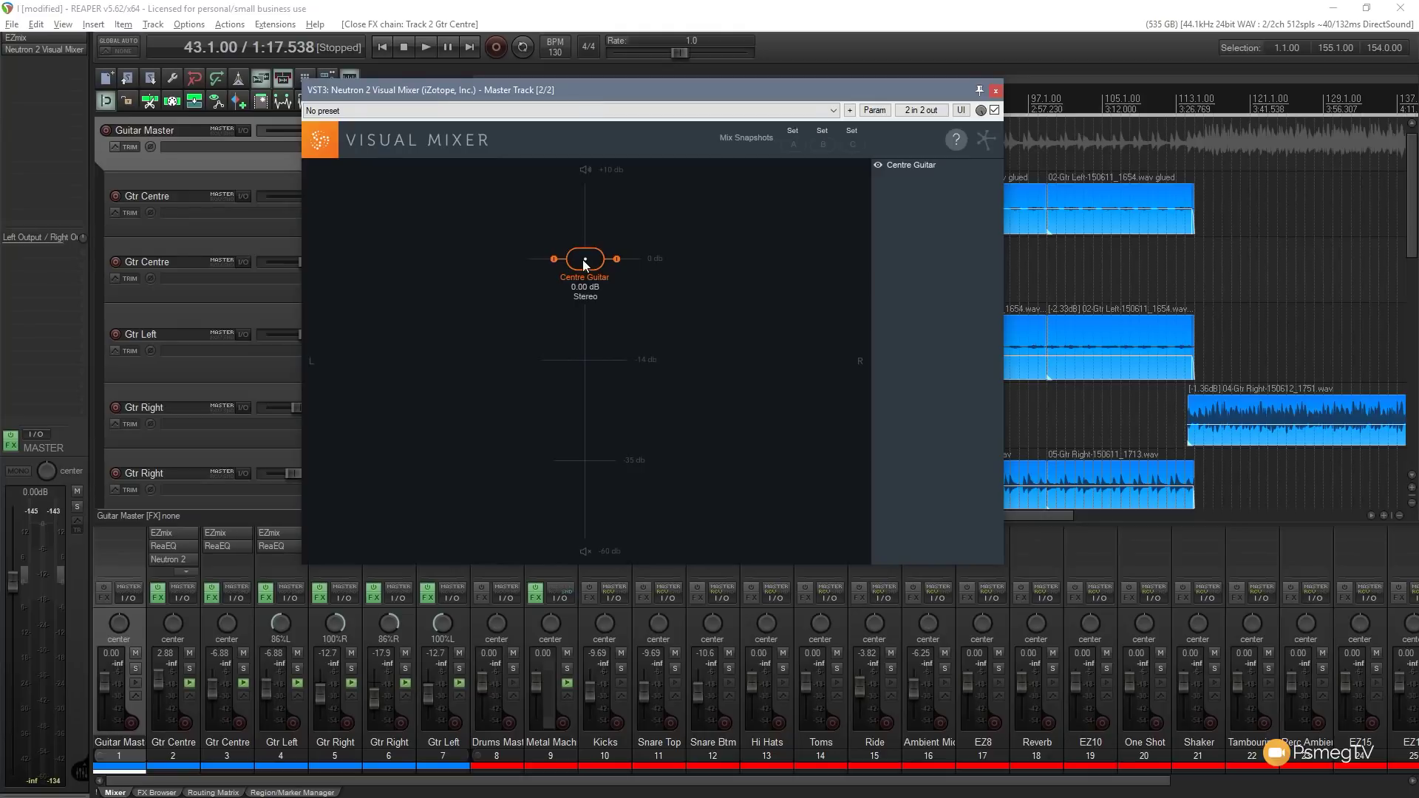
pyautogui.moveTo(583, 259); pyautogui.dragTo(589, 211)
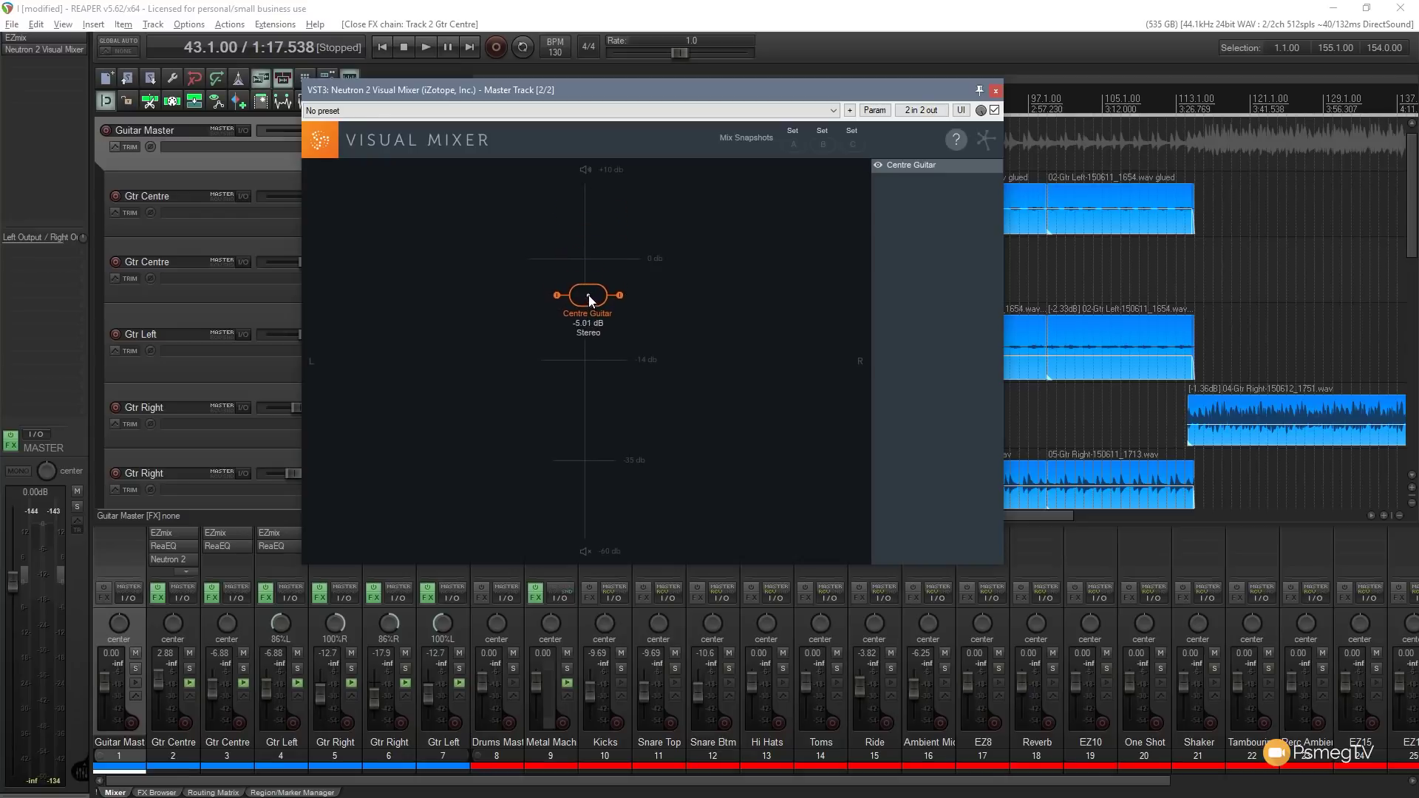
pyautogui.moveTo(589, 295)
pyautogui.mouseDown()
pyautogui.moveTo(588, 314)
pyautogui.moveTo(588, 288)
pyautogui.mouseUp()
# Pan Centre Guitar around, narrow its width, recentre it at 0.00 dB, then solo Gtr Centre
pyautogui.moveTo(588, 266); pyautogui.dragTo(507, 269)
pyautogui.moveTo(793, 270); pyautogui.dragTo(859, 271)
pyautogui.moveTo(617, 263); pyautogui.dragTo(610, 264)
pyautogui.moveTo(582, 267); pyautogui.dragTo(450, 264)
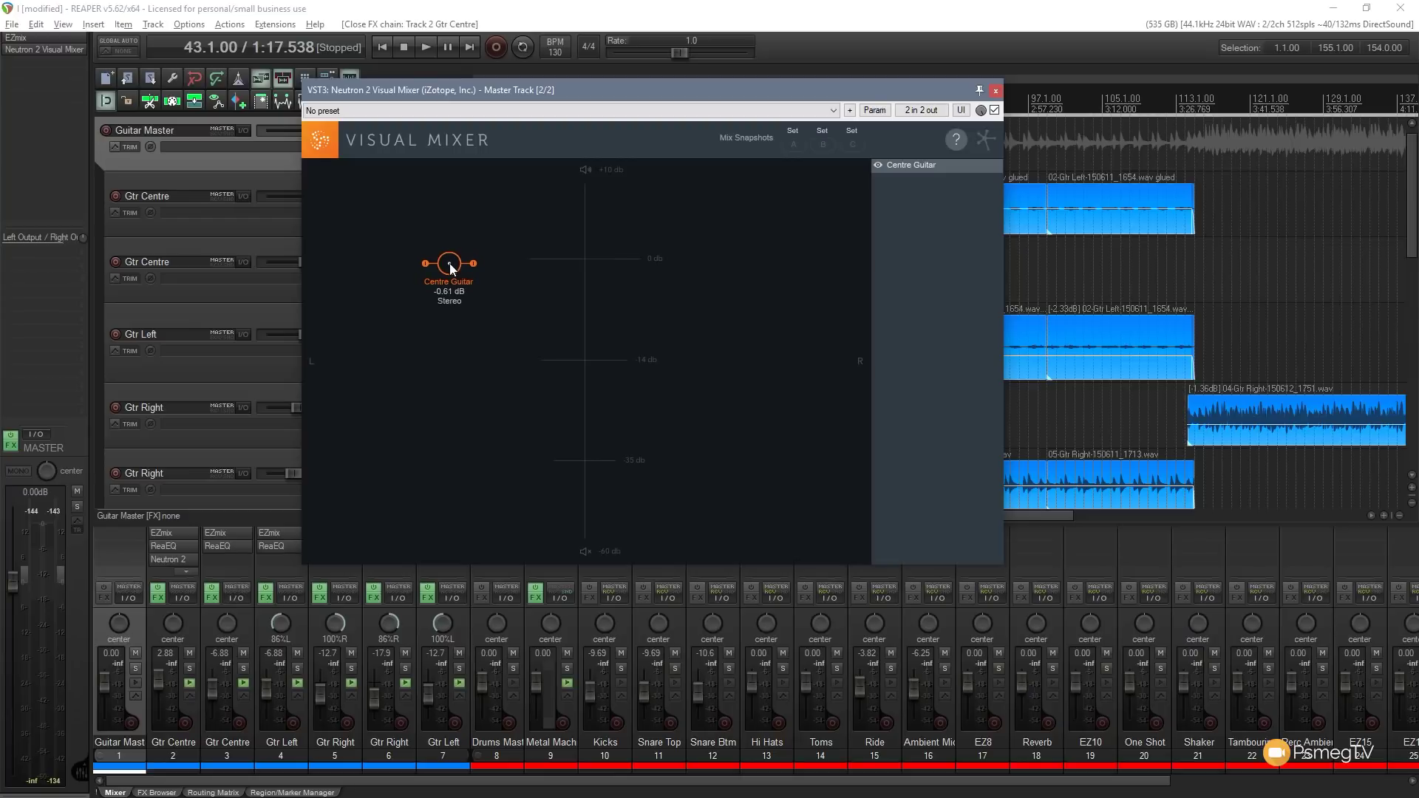
pyautogui.moveTo(450, 267); pyautogui.dragTo(587, 263)
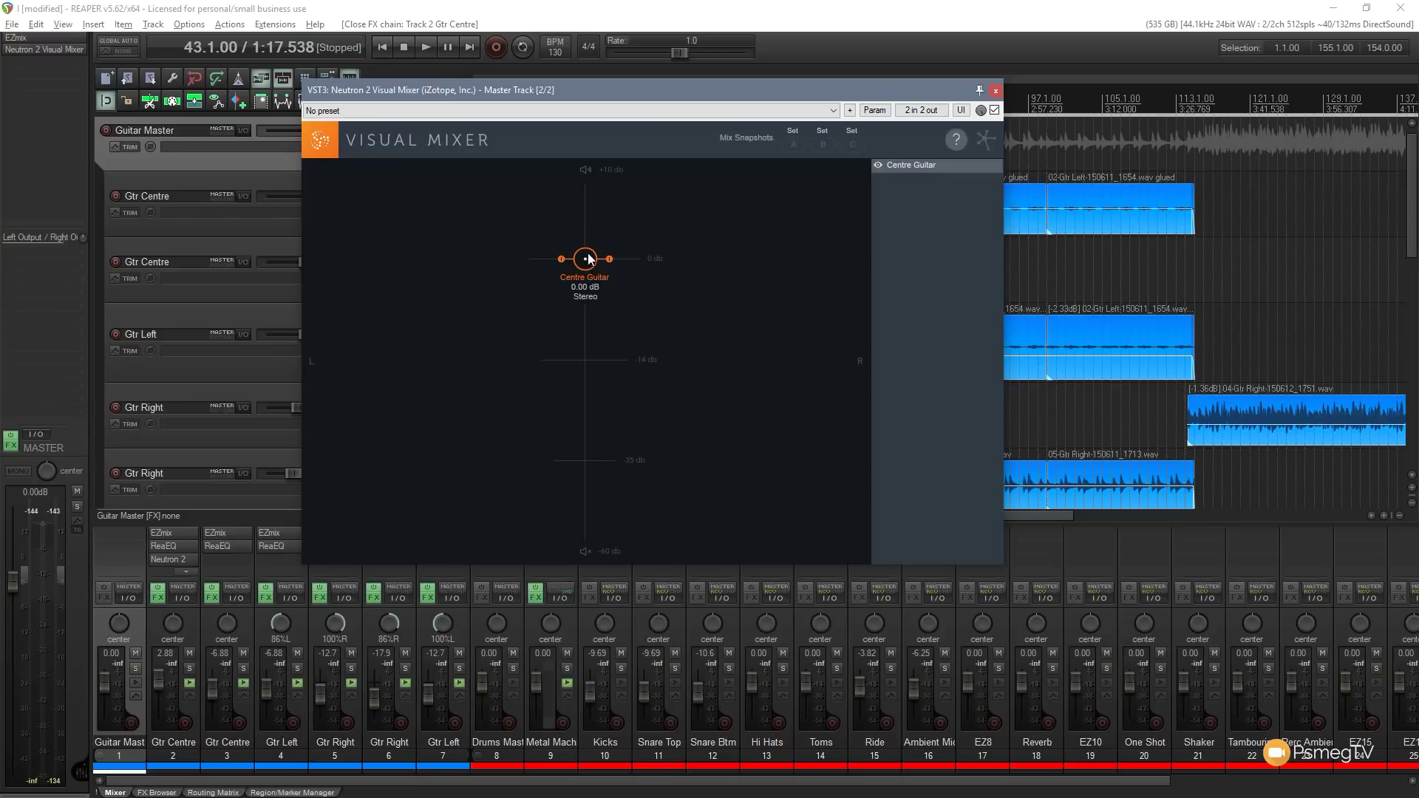
pyautogui.moveTo(653, 90); pyautogui.dragTo(1020, 150)
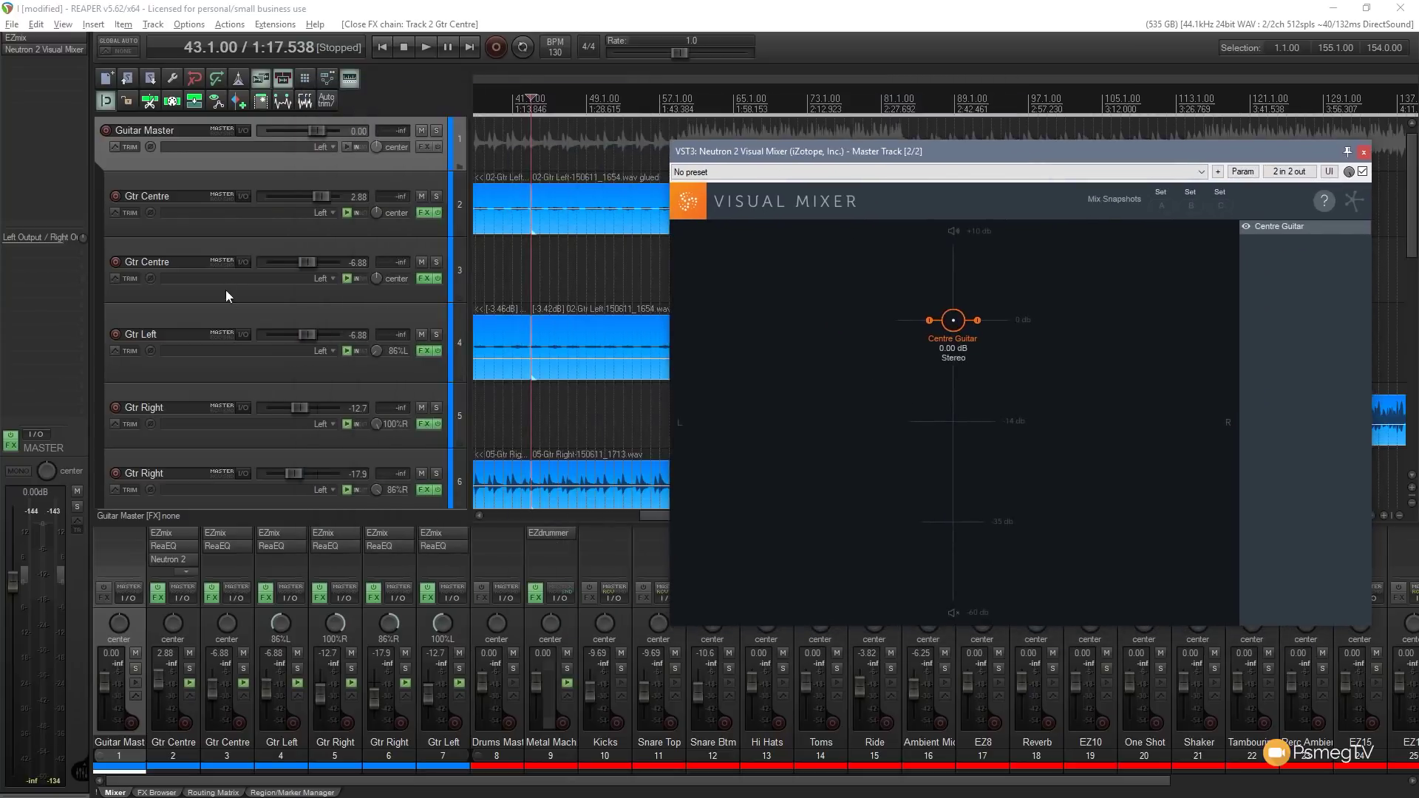
pyautogui.click(437, 197)
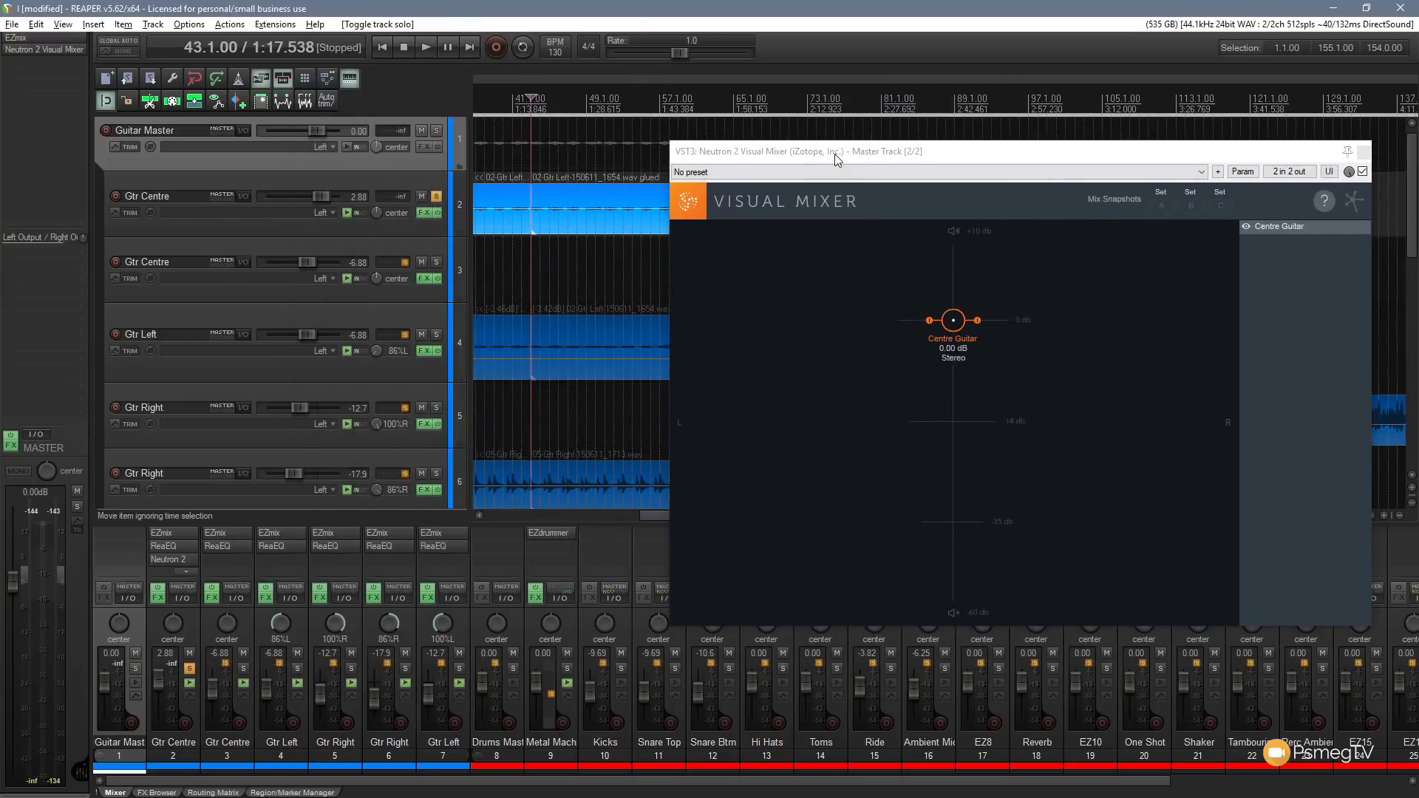
# Play the guitars and nudge Centre Guitar's Visual Mixer level to -0.10 dB
pyautogui.moveTo(836, 154); pyautogui.dragTo(452, 288)
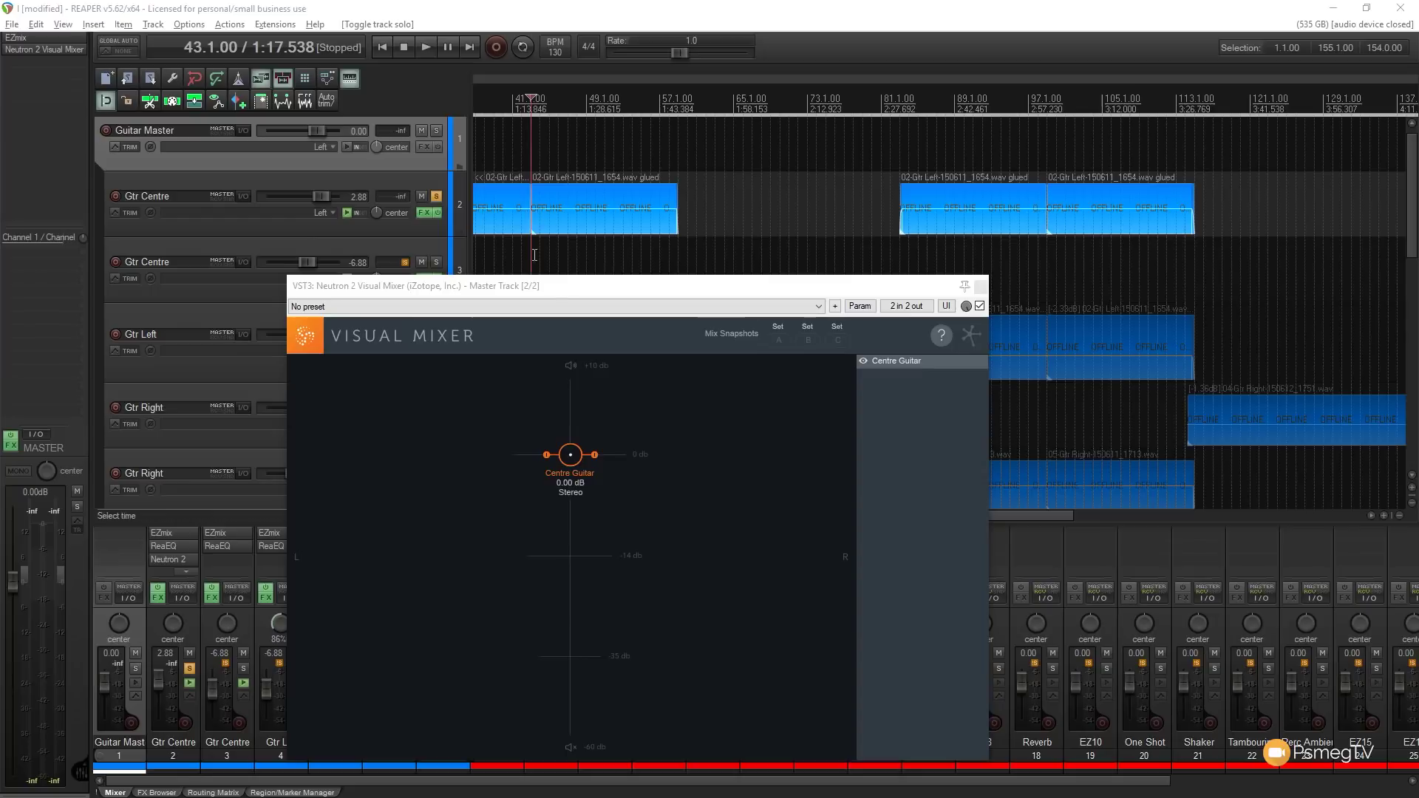
pyautogui.click(426, 48)
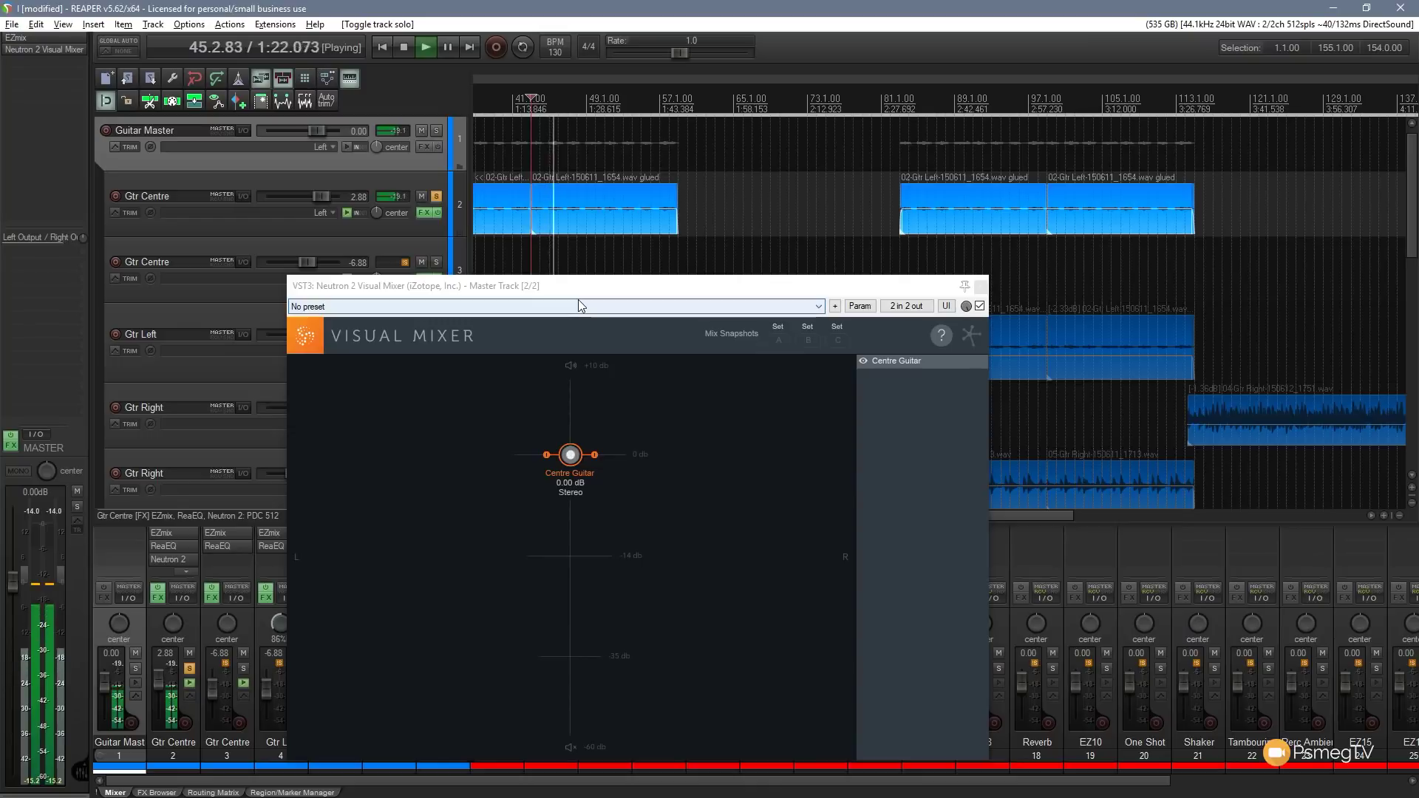
pyautogui.click(403, 48)
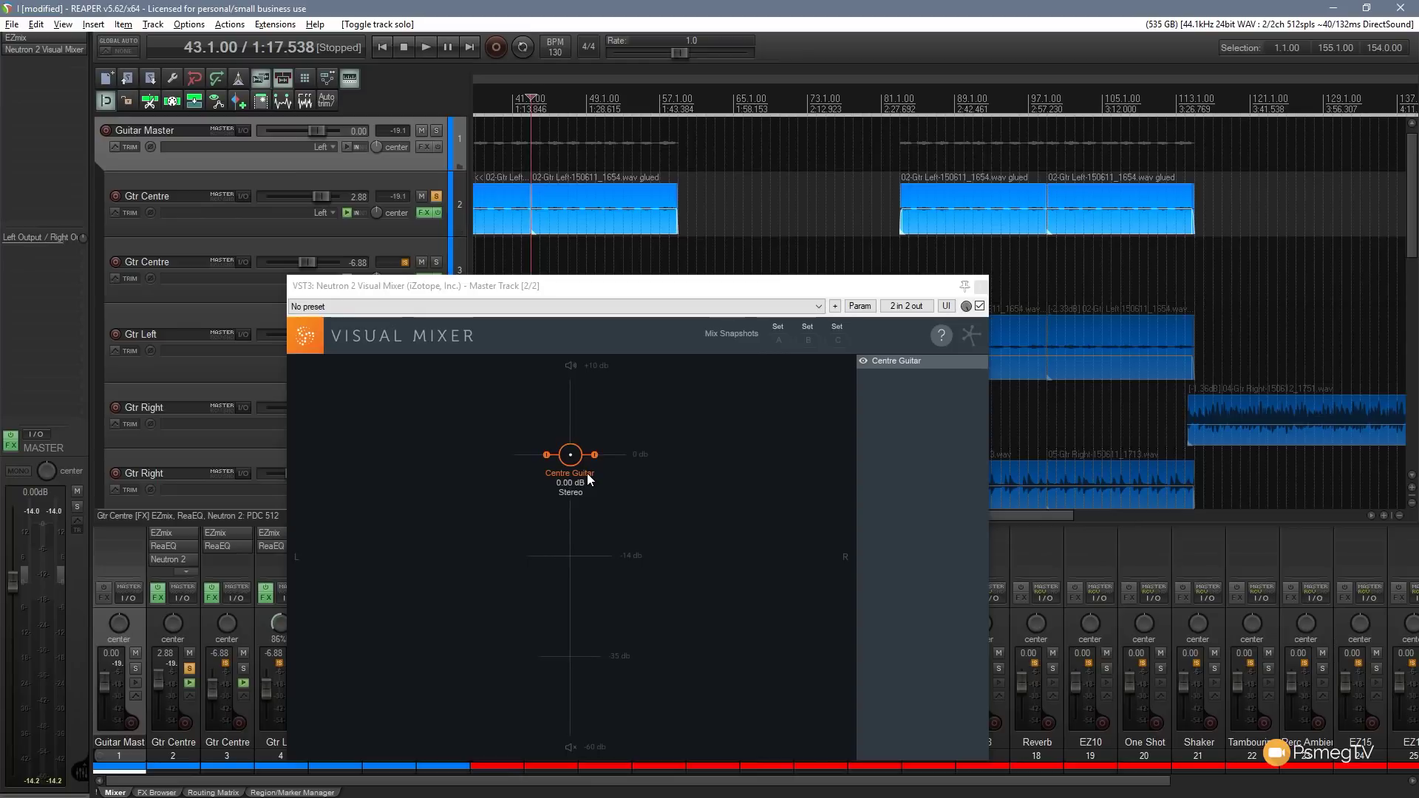
pyautogui.click(427, 51)
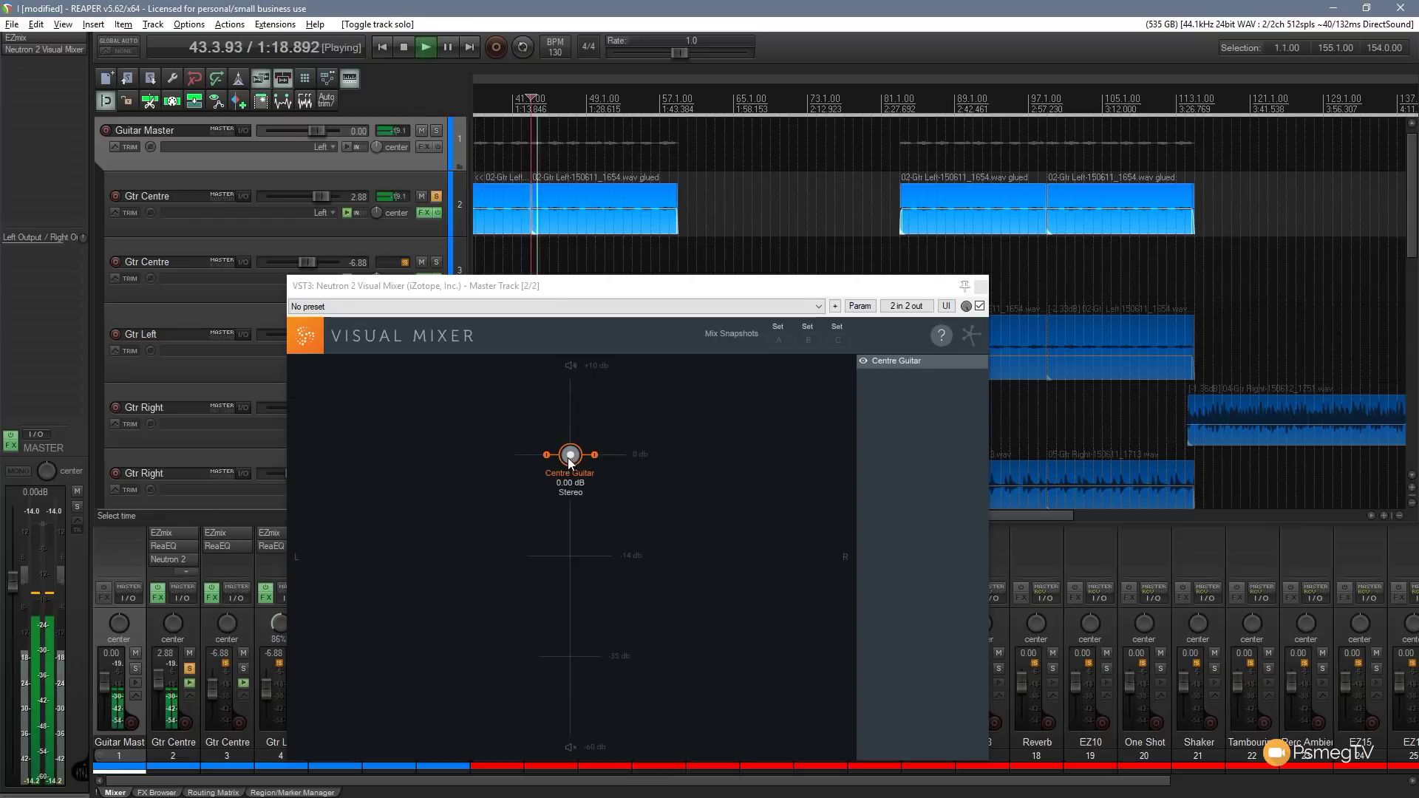
pyautogui.moveTo(568, 458)
pyautogui.mouseDown()
pyautogui.moveTo(572, 385)
pyautogui.moveTo(572, 563)
pyautogui.moveTo(572, 465)
pyautogui.moveTo(301, 460)
pyautogui.moveTo(854, 446)
pyautogui.moveTo(566, 455)
pyautogui.mouseUp()
pyautogui.press('space')
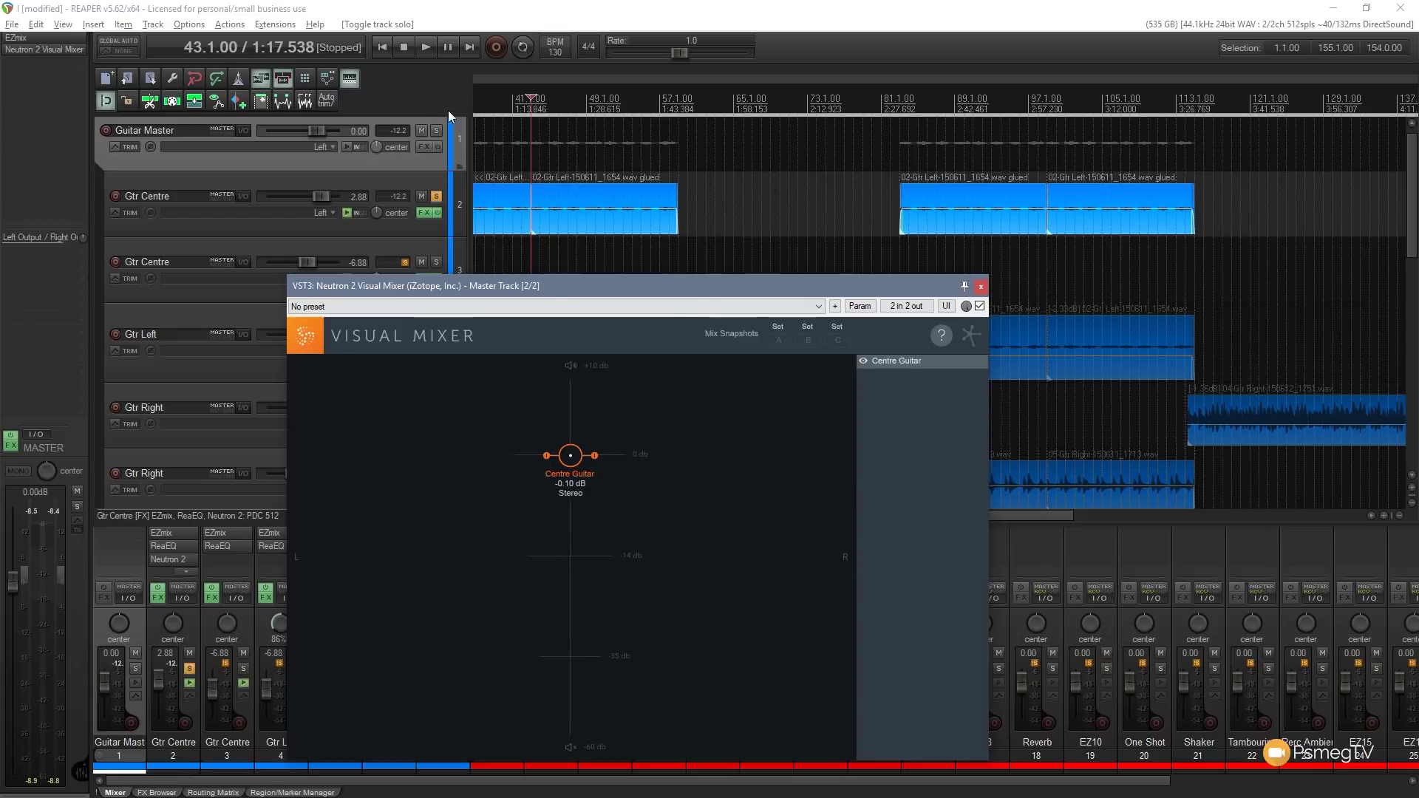
# During playback, adjust Centre Guitar's stereo width and raise its level to 3.68 dB
pyautogui.click(432, 50)
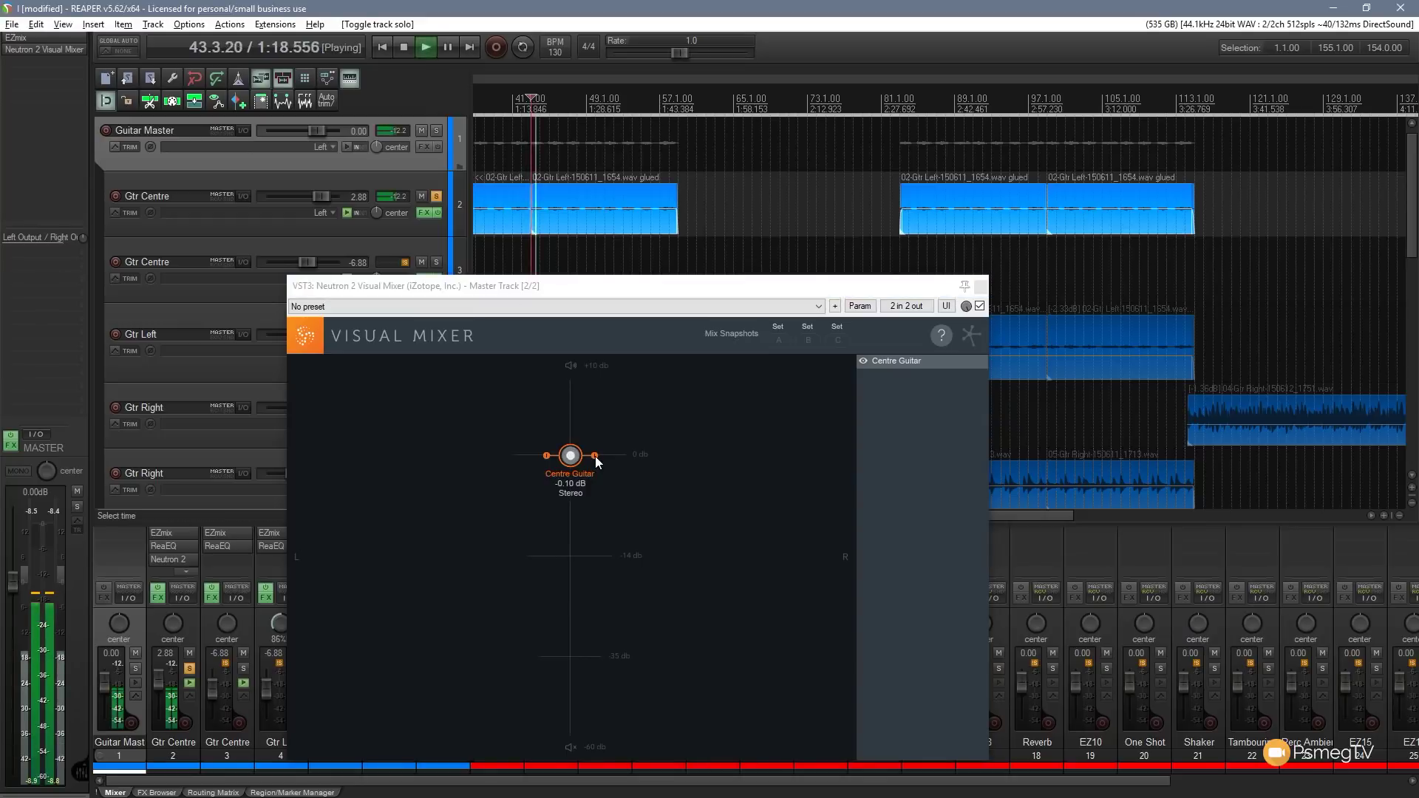
pyautogui.moveTo(596, 456); pyautogui.dragTo(611, 459)
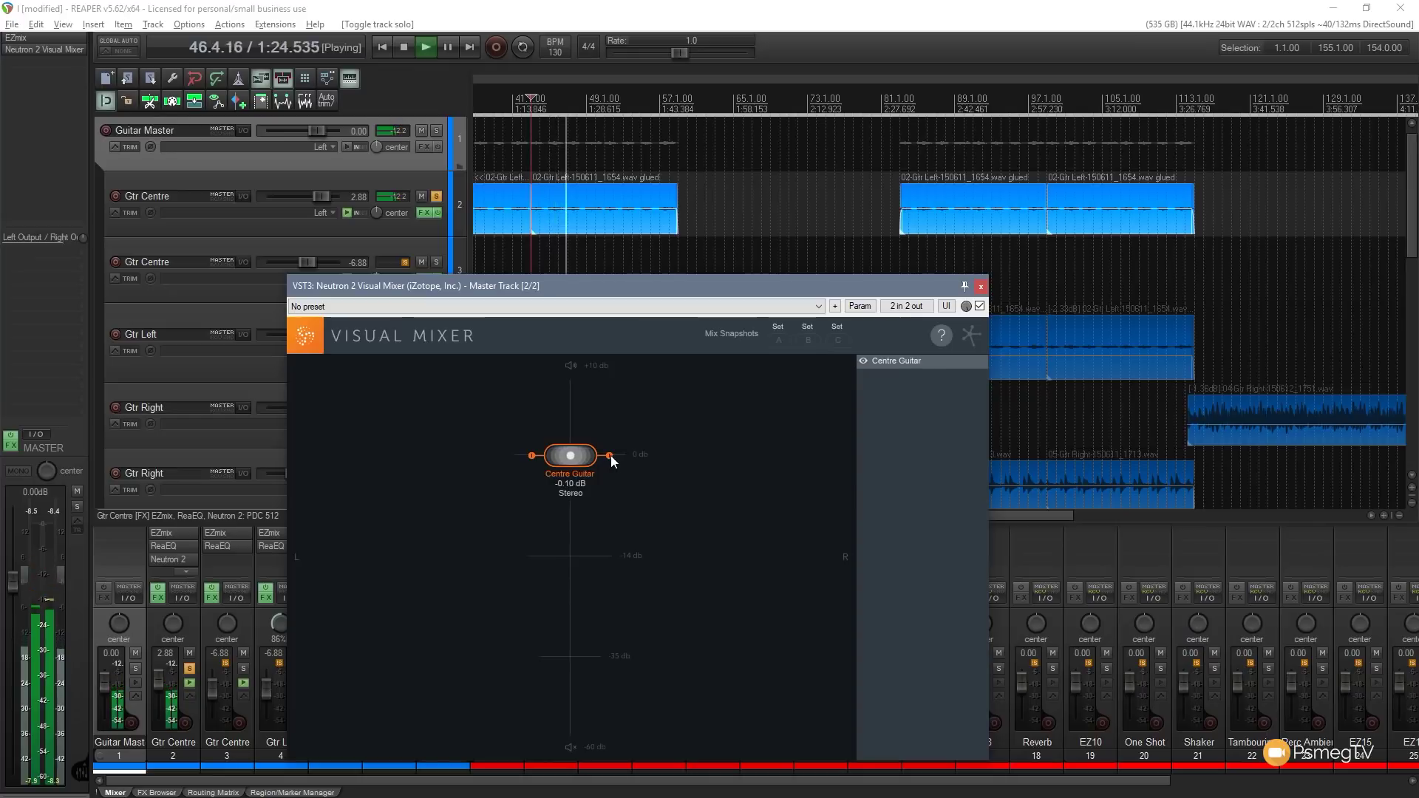
pyautogui.moveTo(612, 459)
pyautogui.mouseDown()
pyautogui.moveTo(601, 455)
pyautogui.moveTo(615, 452)
pyautogui.mouseUp()
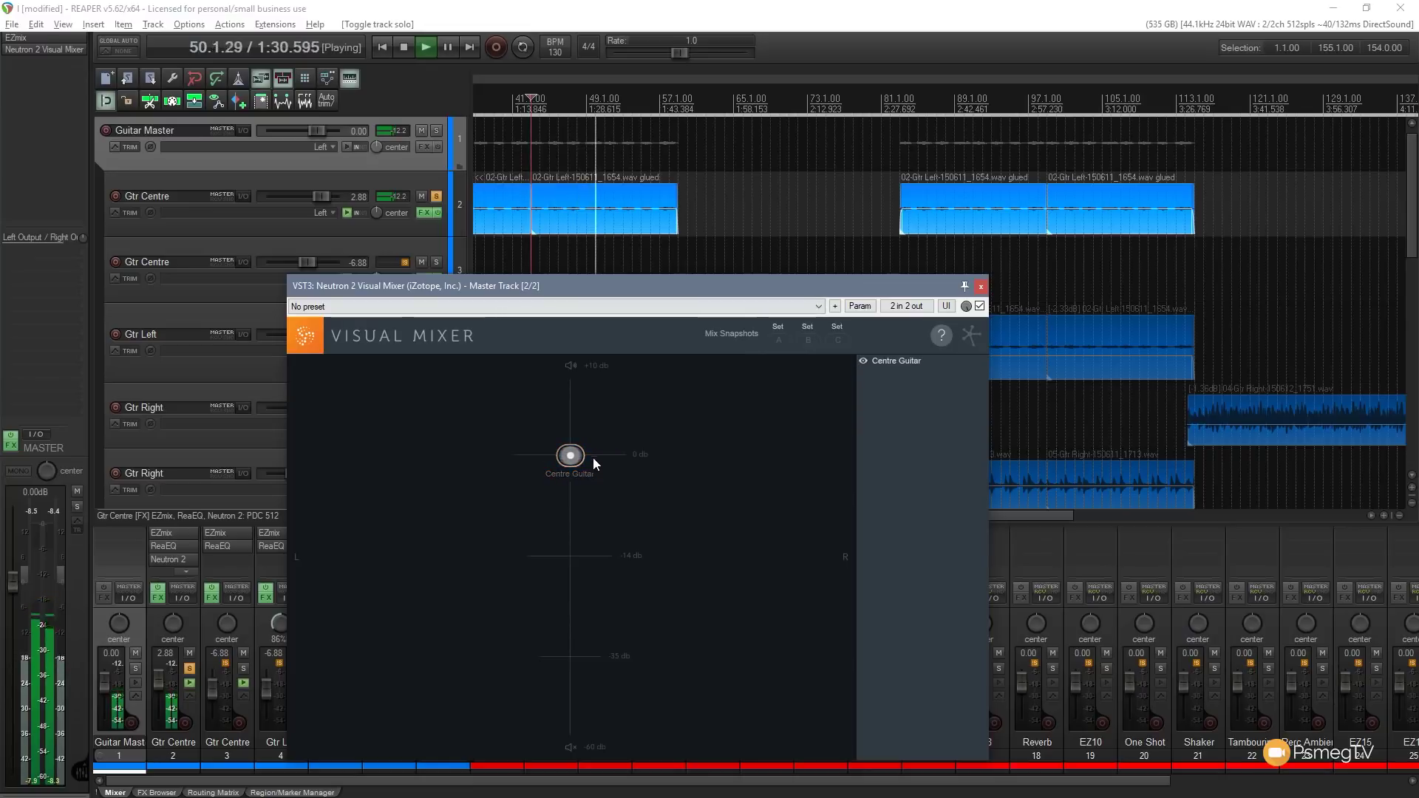
pyautogui.scroll(2, 581, 464)
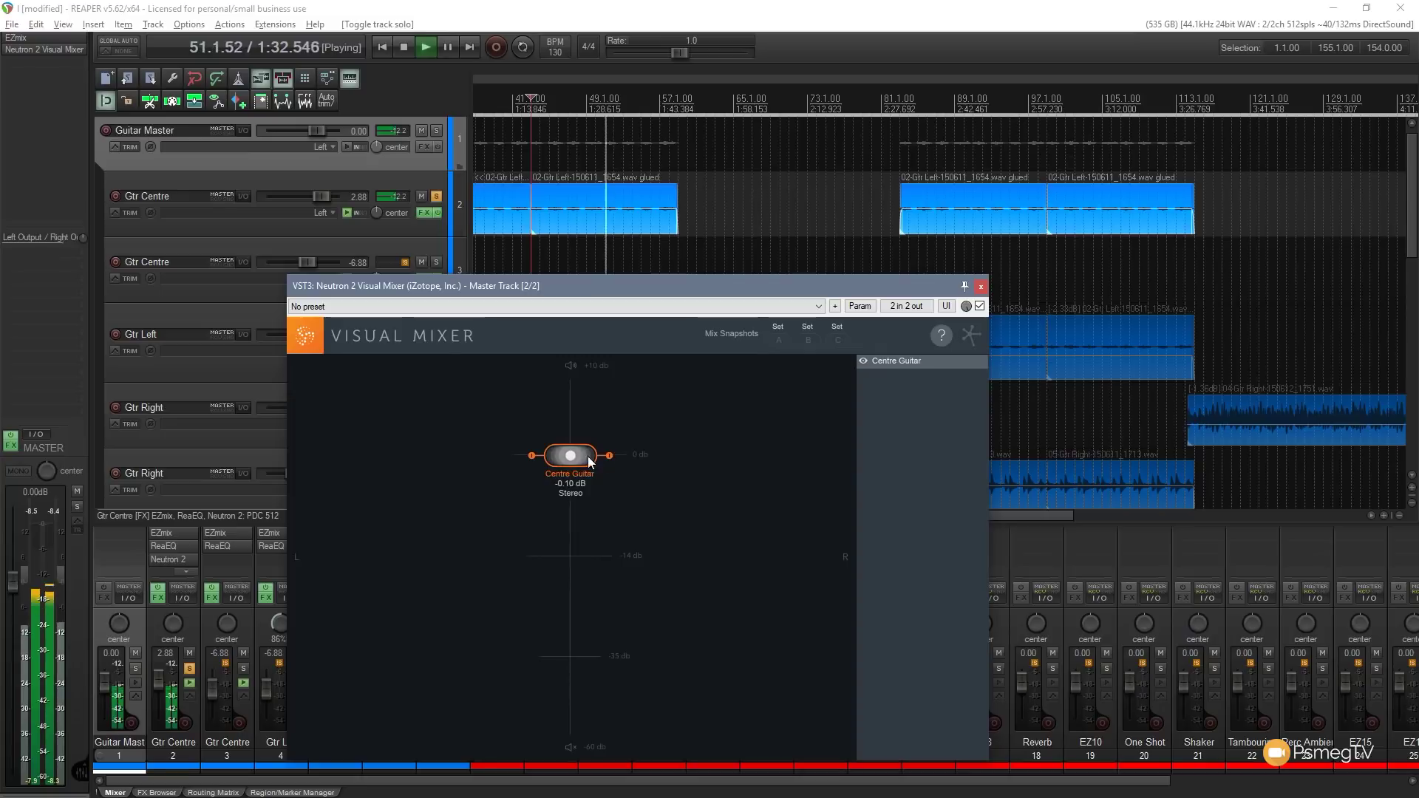
pyautogui.moveTo(580, 457); pyautogui.dragTo(574, 419)
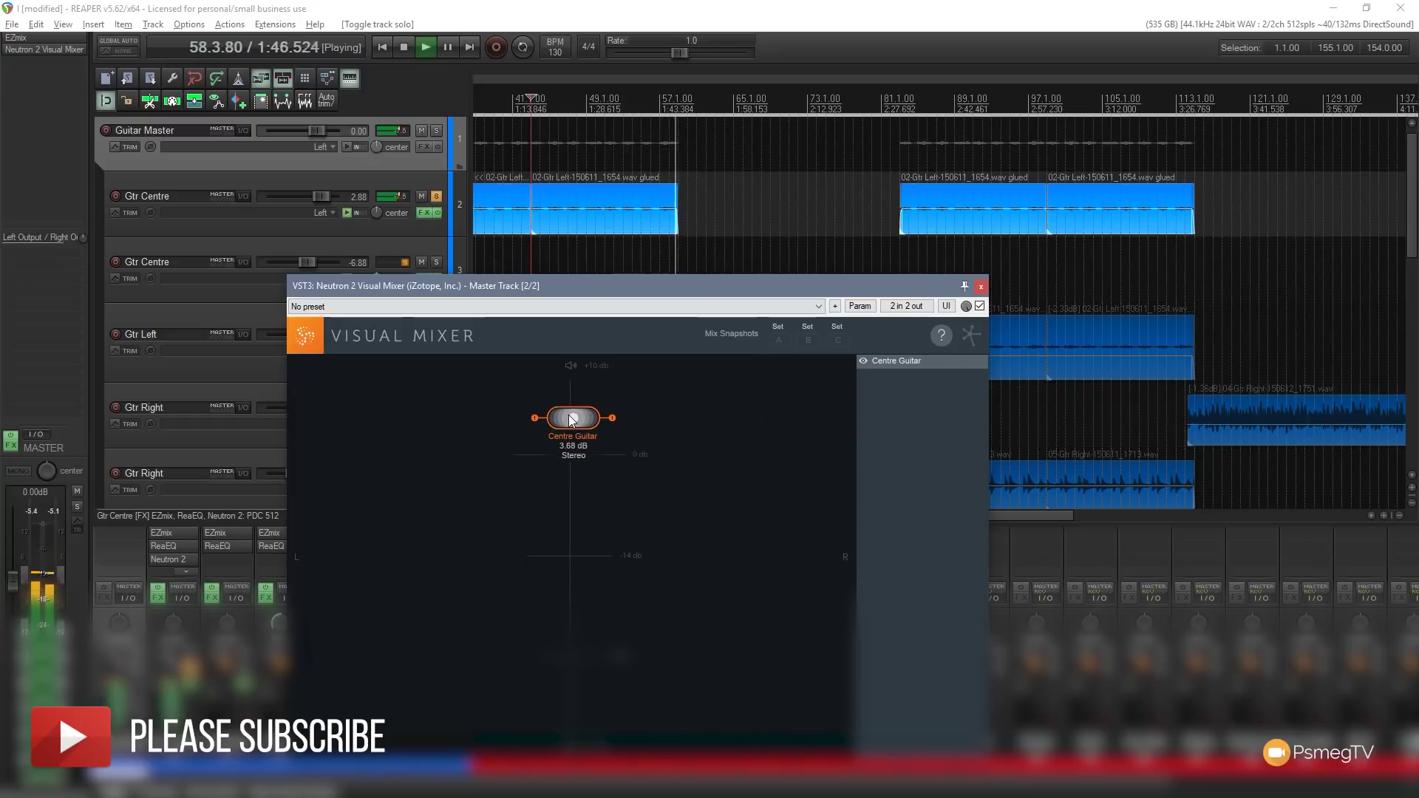
pyautogui.press('space')
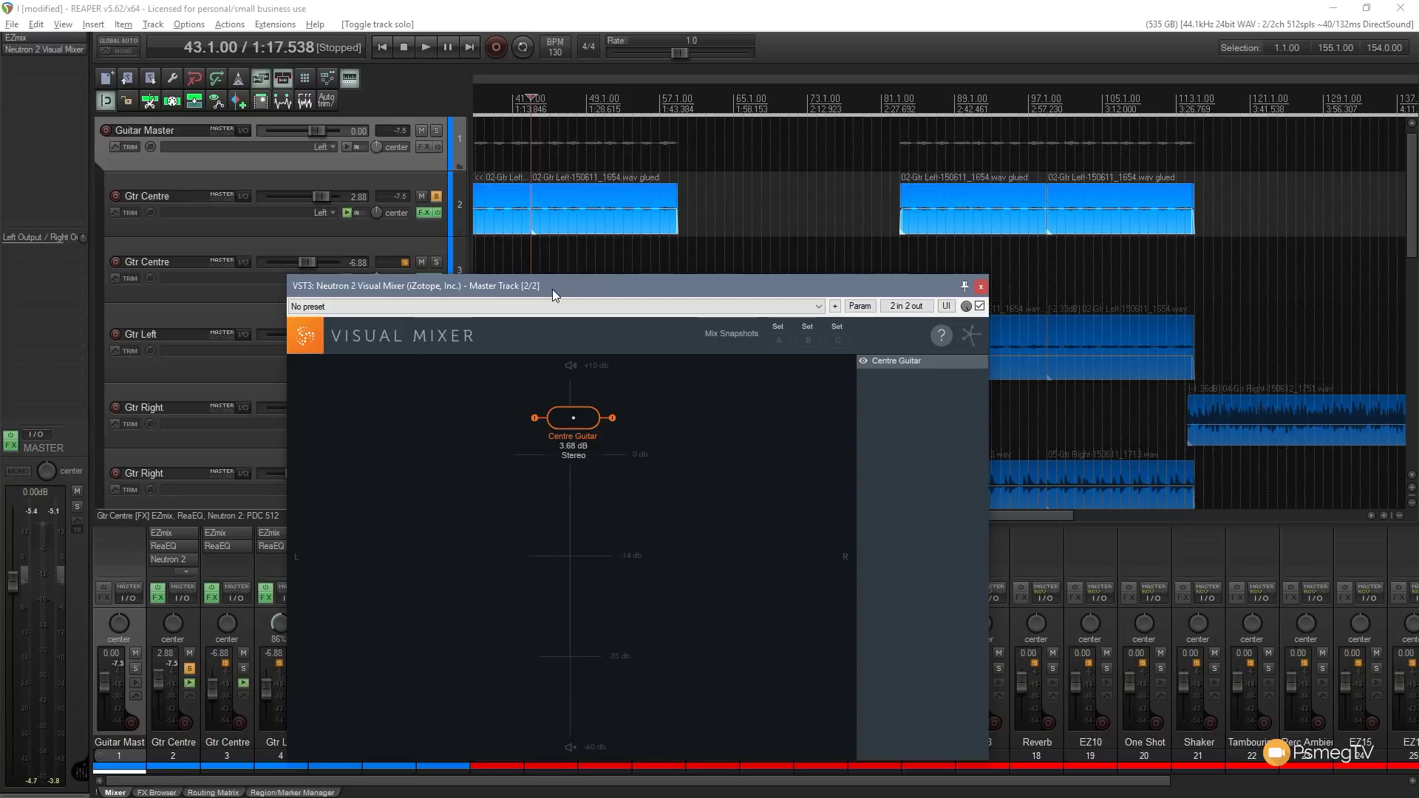
# Drag the Neutron Visual Mixer window up and to the right, clear of the track mixer
pyautogui.moveTo(552, 290); pyautogui.dragTo(666, 216)
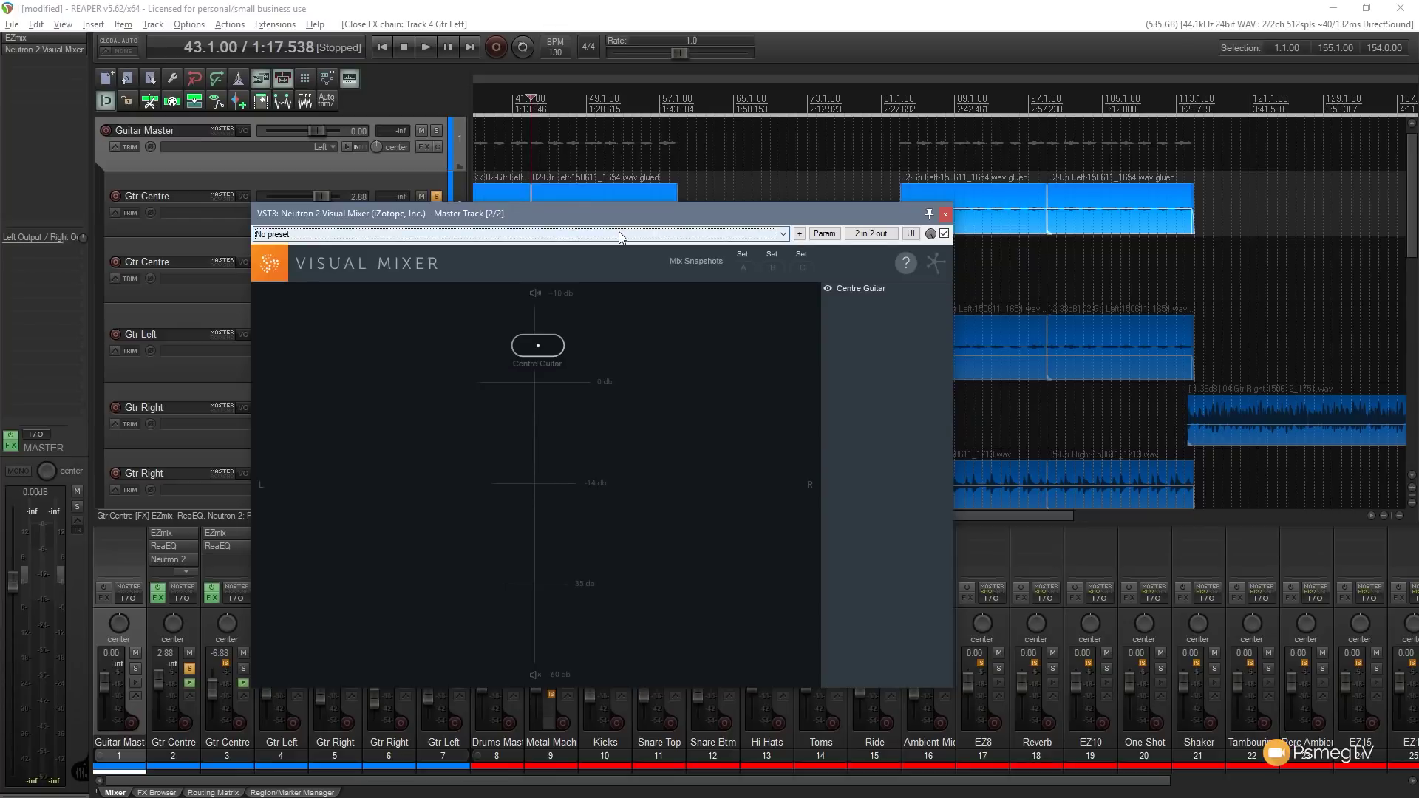
pyautogui.moveTo(641, 208); pyautogui.dragTo(832, 136)
# Drop Neutron 2 Mix Tap onto the Gtr Left track and name its instance 'Gtr Left'
pyautogui.click(1145, 149)
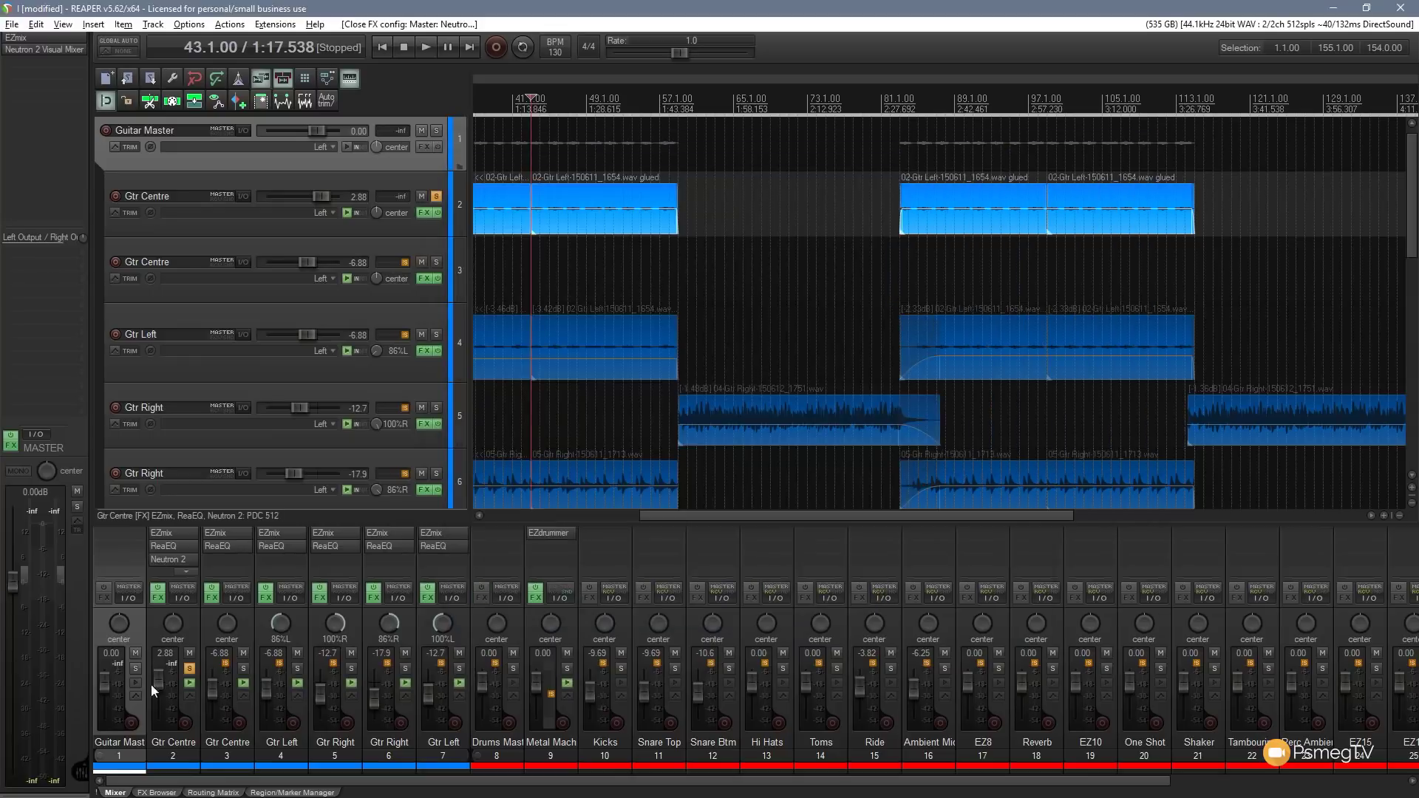
pyautogui.click(156, 792)
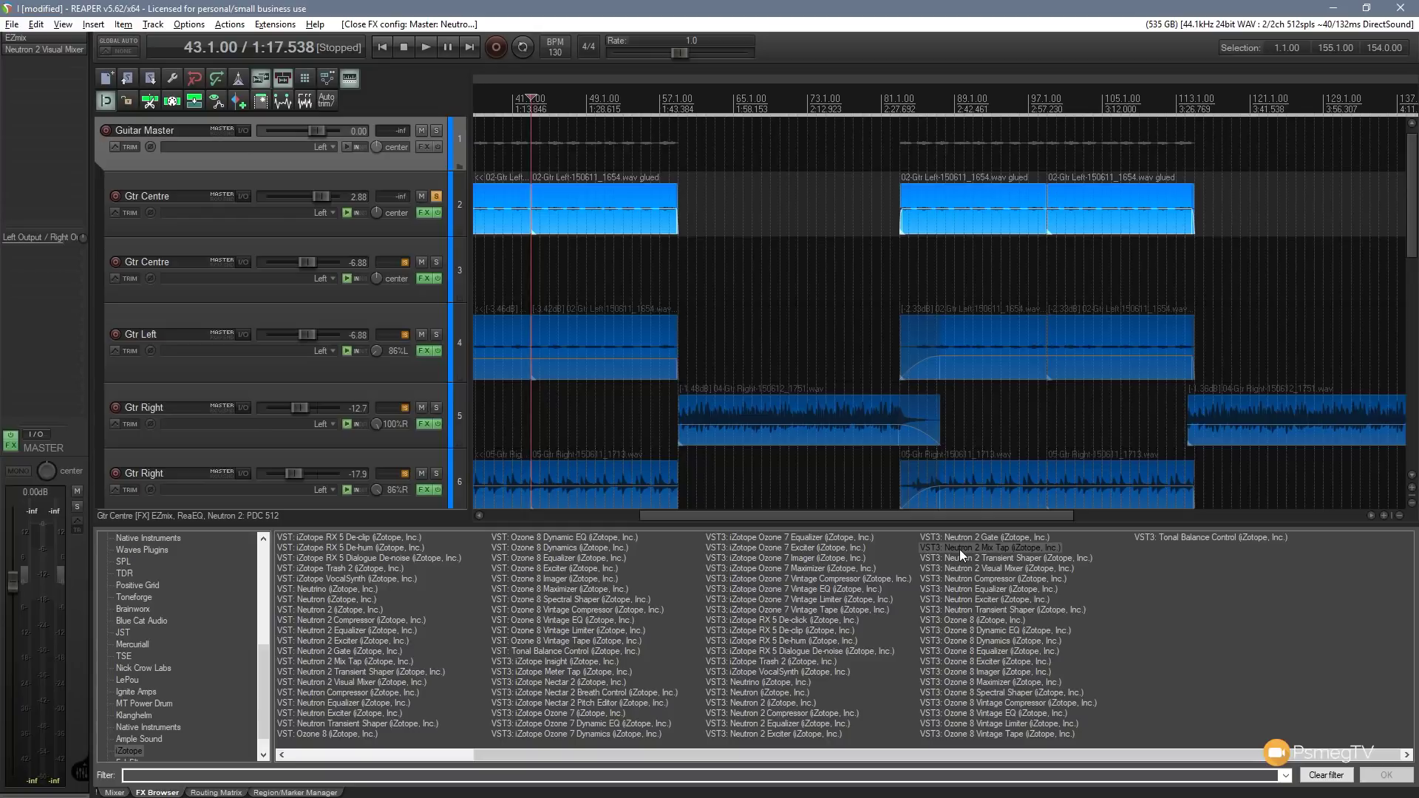
pyautogui.moveTo(960, 549); pyautogui.dragTo(411, 311)
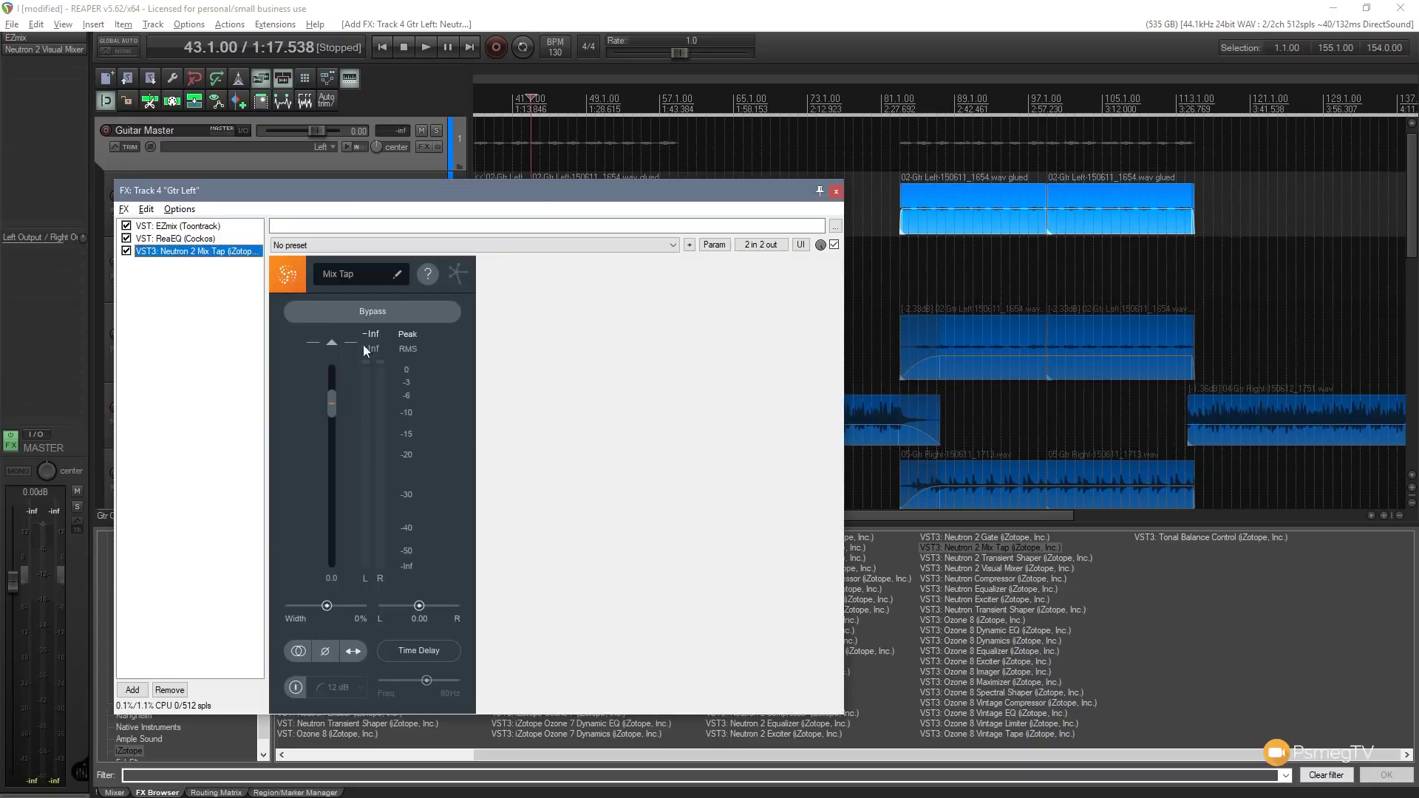
pyautogui.click(367, 273)
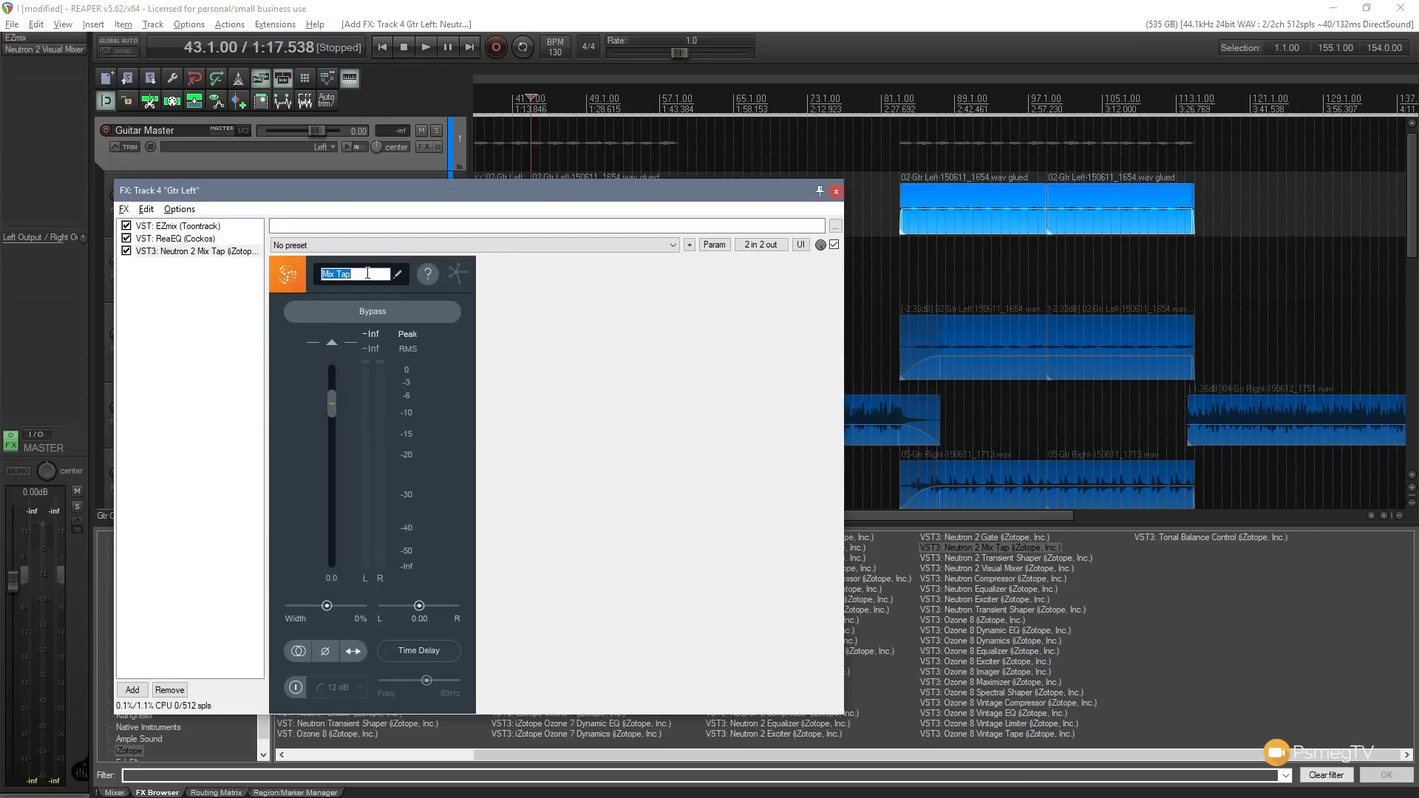
pyautogui.write('Gtr Left')
pyautogui.press('Return')
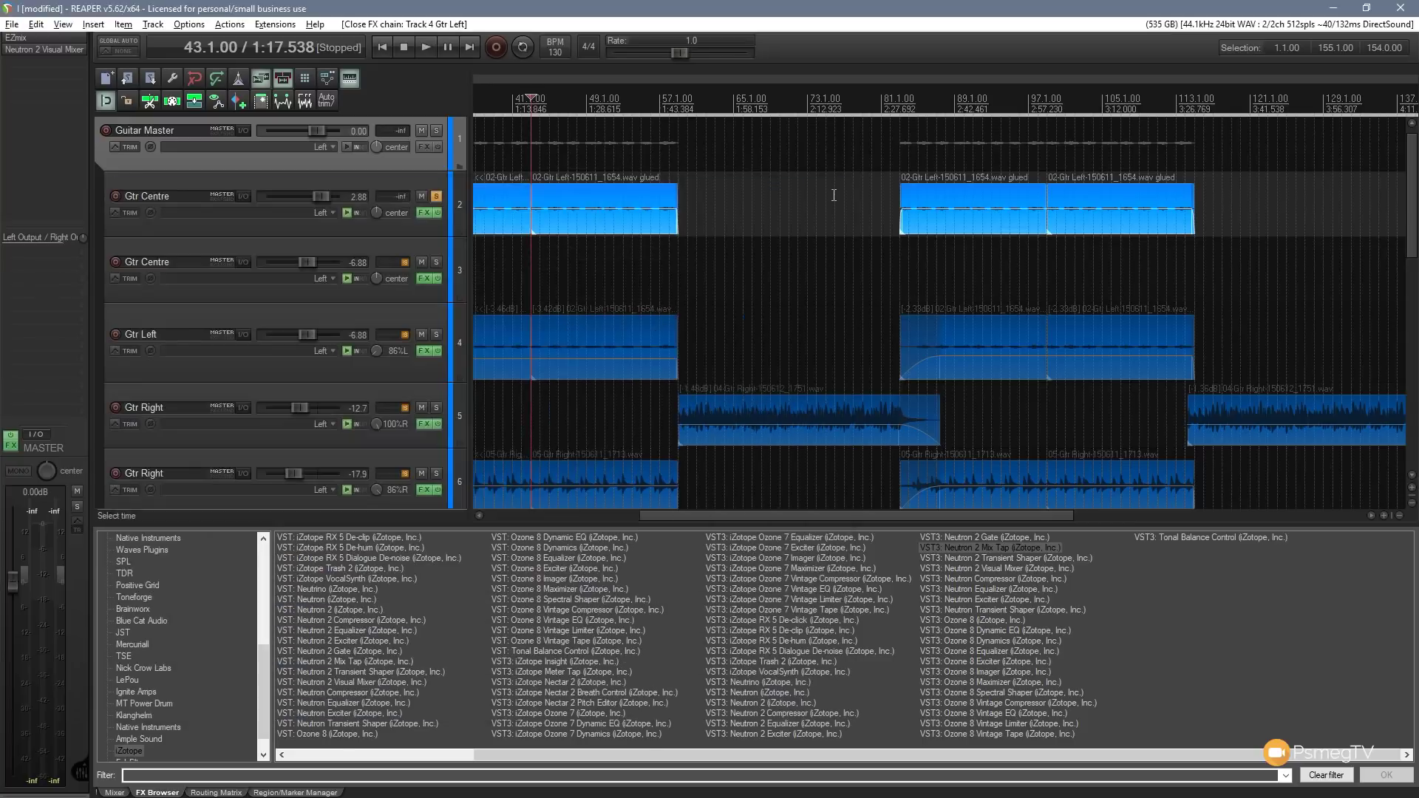
pyautogui.click(836, 191)
# Add Neutron 2 Mix Tap to Gtr Right, name it 'Gtr Right', and scroll to the bass tracks
pyautogui.moveTo(973, 545); pyautogui.dragTo(428, 438)
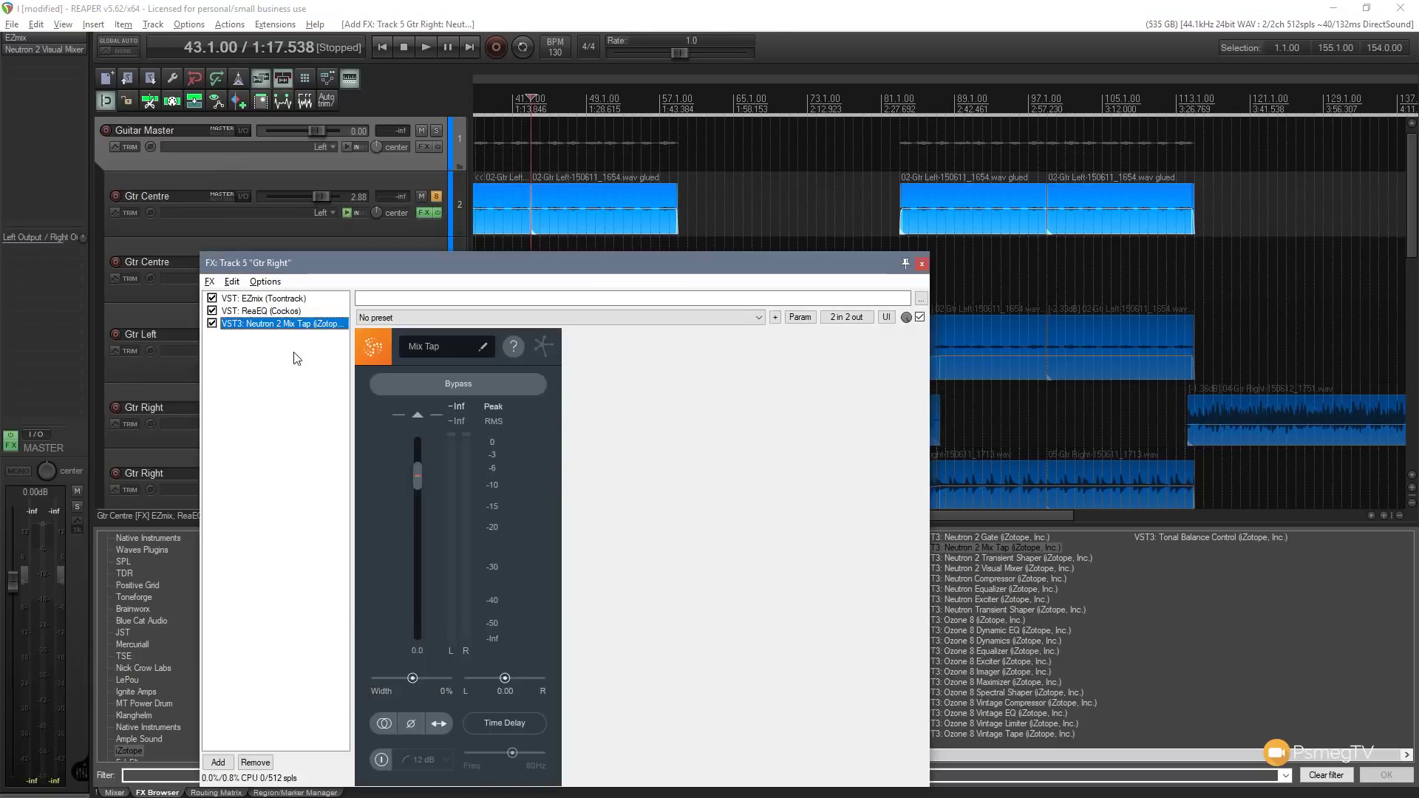
pyautogui.click(458, 351)
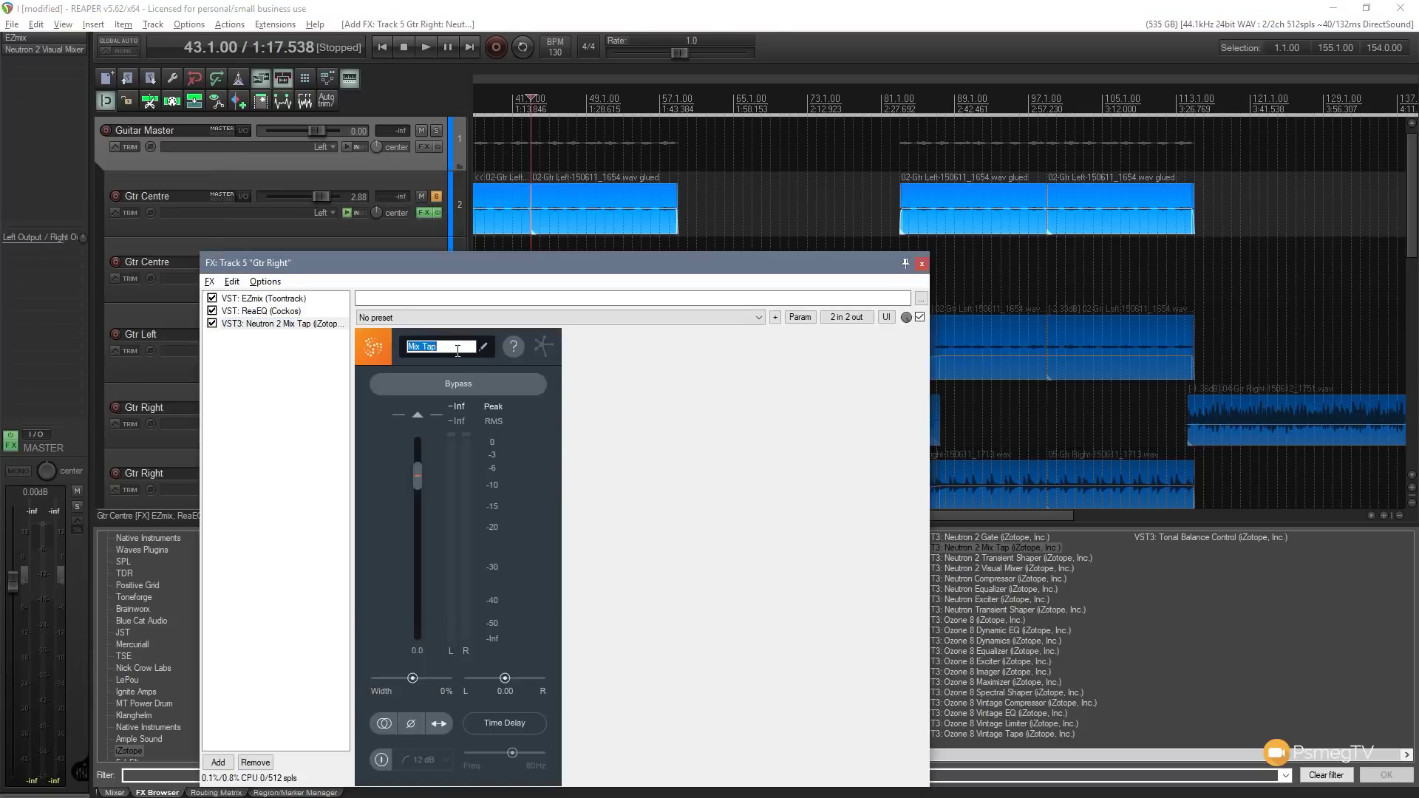
pyautogui.write('Gtr Right')
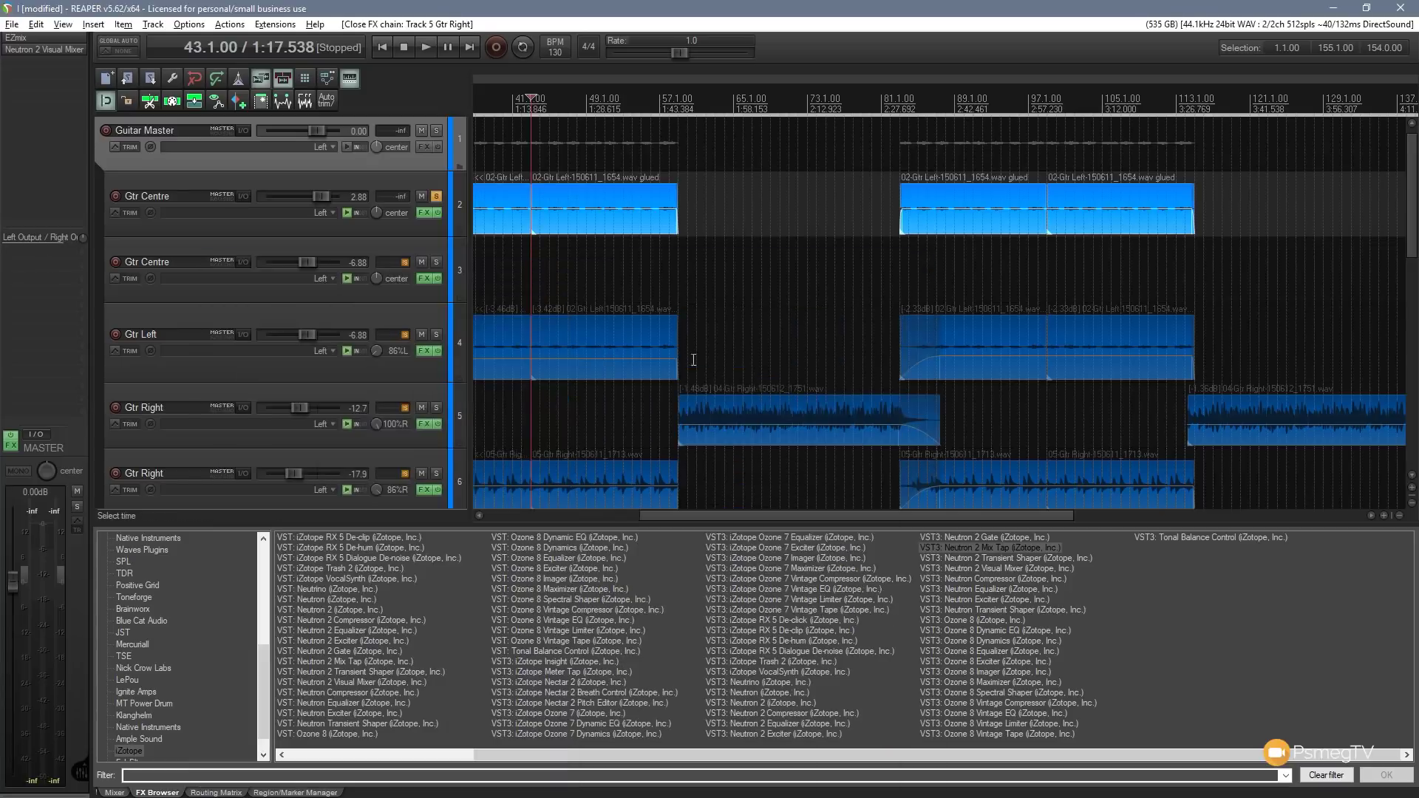
pyautogui.click(922, 263)
pyautogui.moveTo(1408, 219); pyautogui.dragTo(1403, 346)
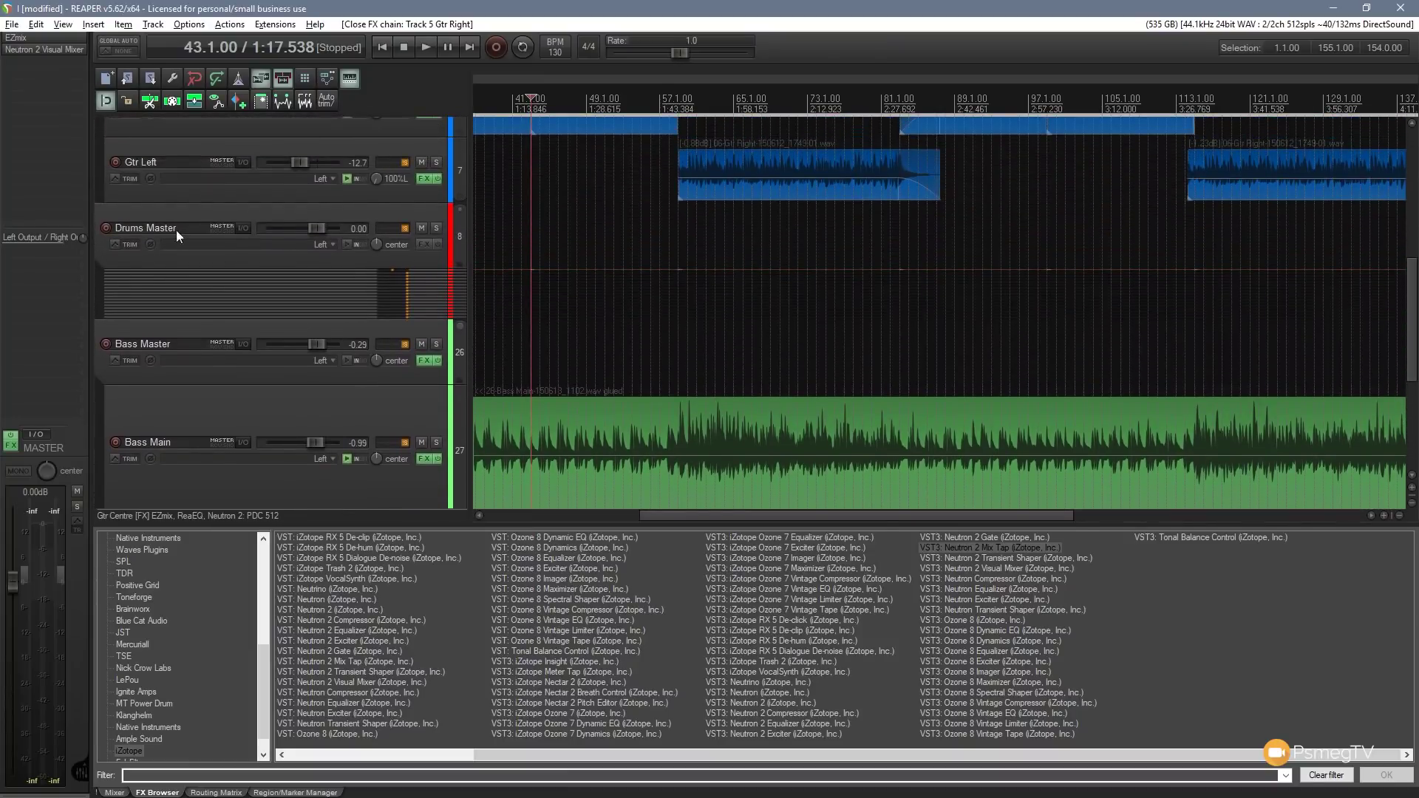
# Drop Neutron 2 Mix Tap on the Bass Master track and name the instance 'Bass Master'
pyautogui.click(307, 220)
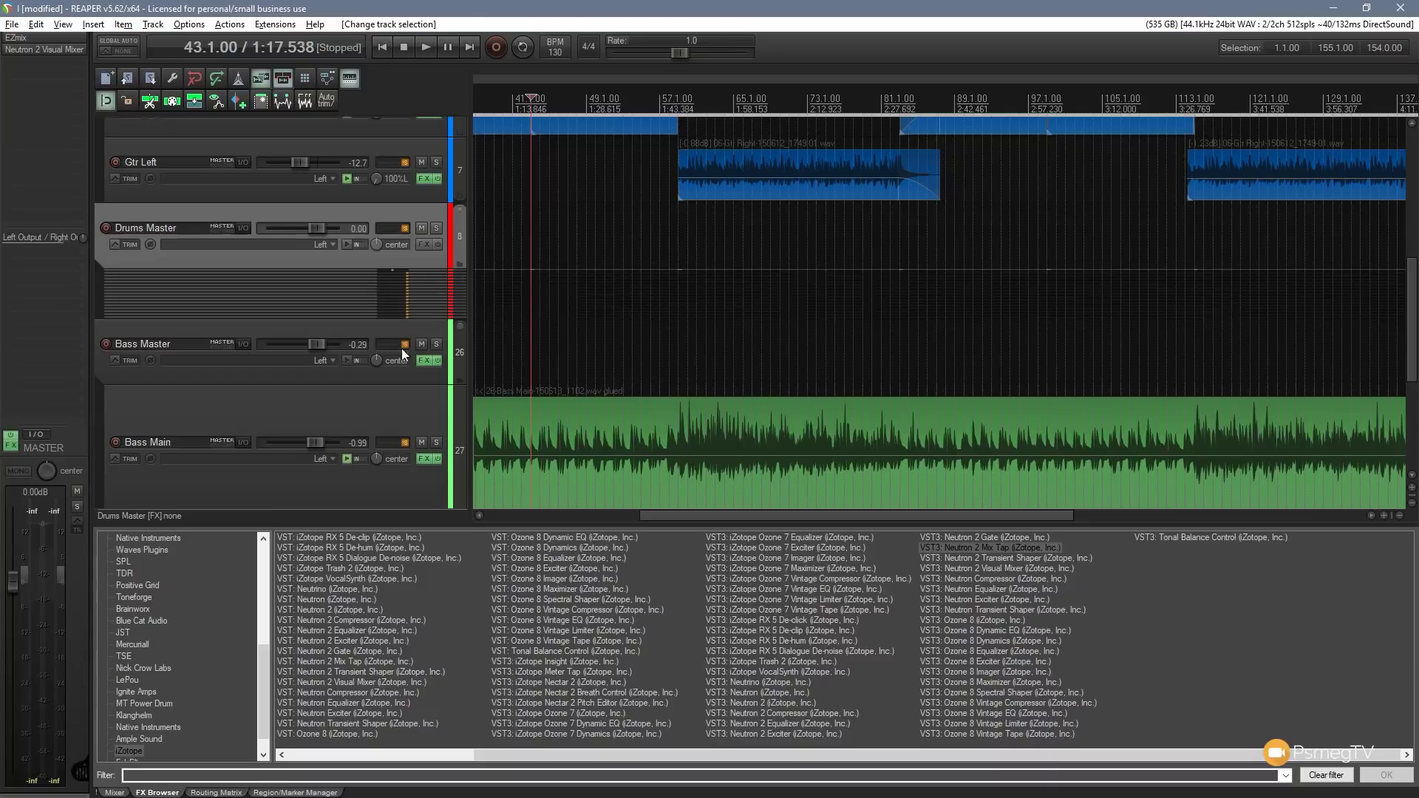
pyautogui.click(355, 330)
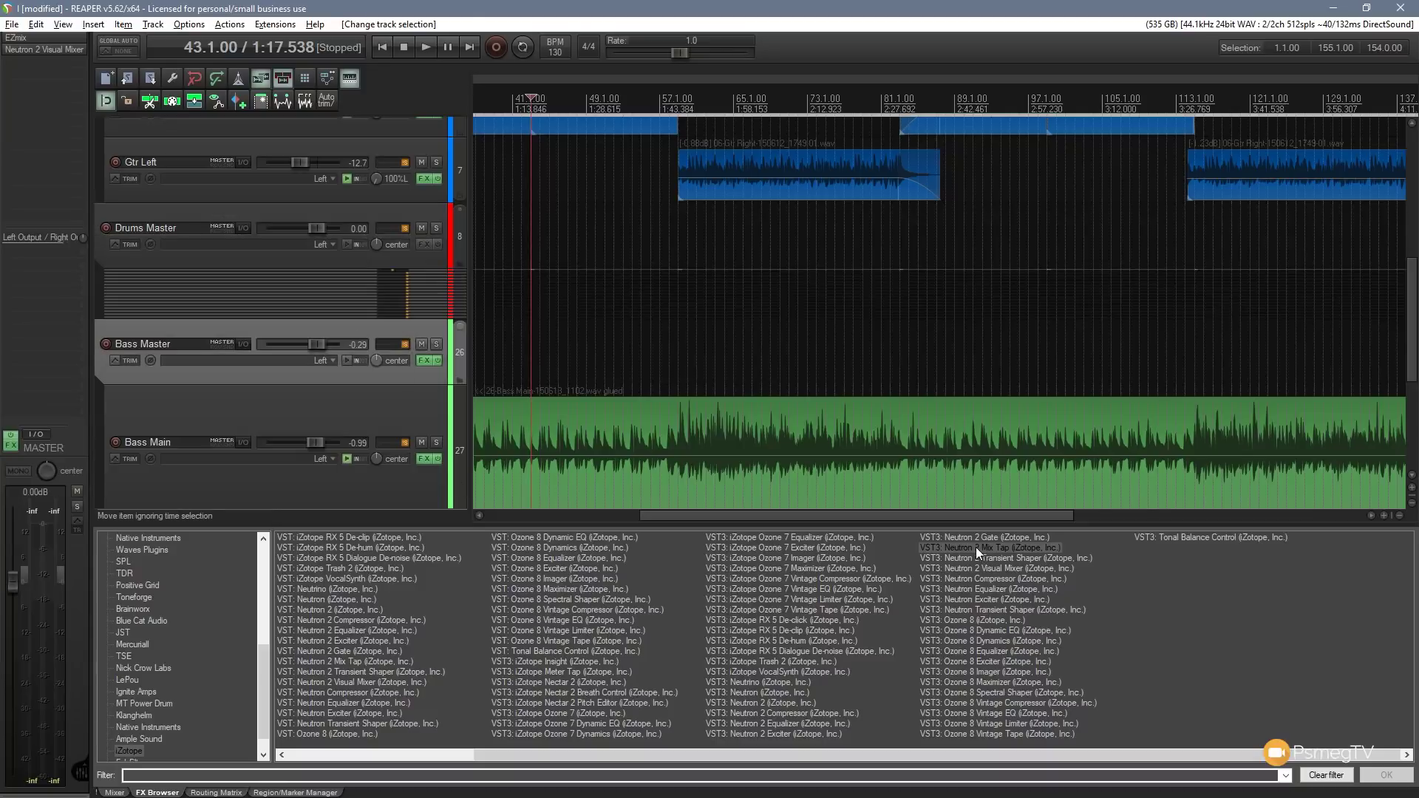
pyautogui.moveTo(657, 484); pyautogui.dragTo(362, 327)
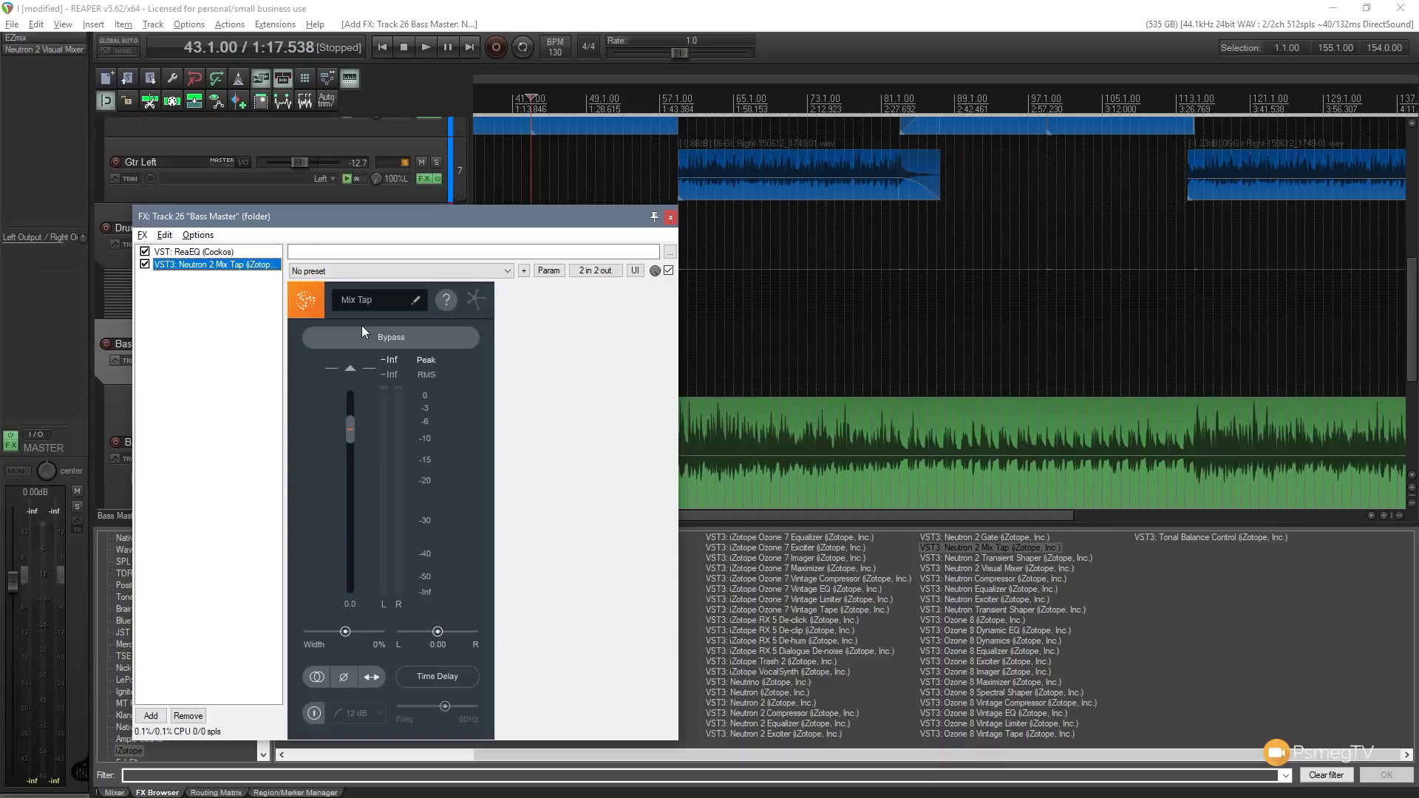
pyautogui.click(378, 302)
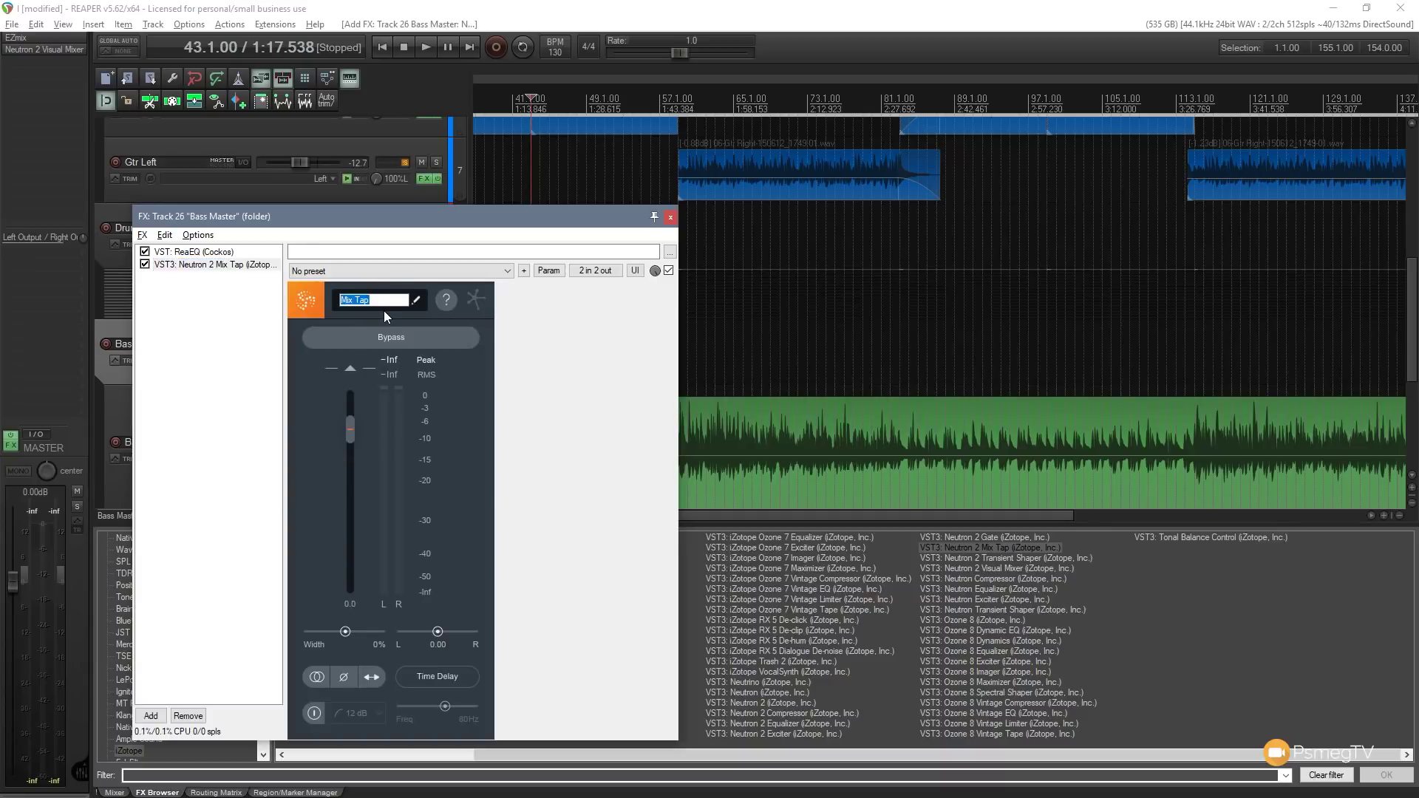
pyautogui.write('Bass Master')
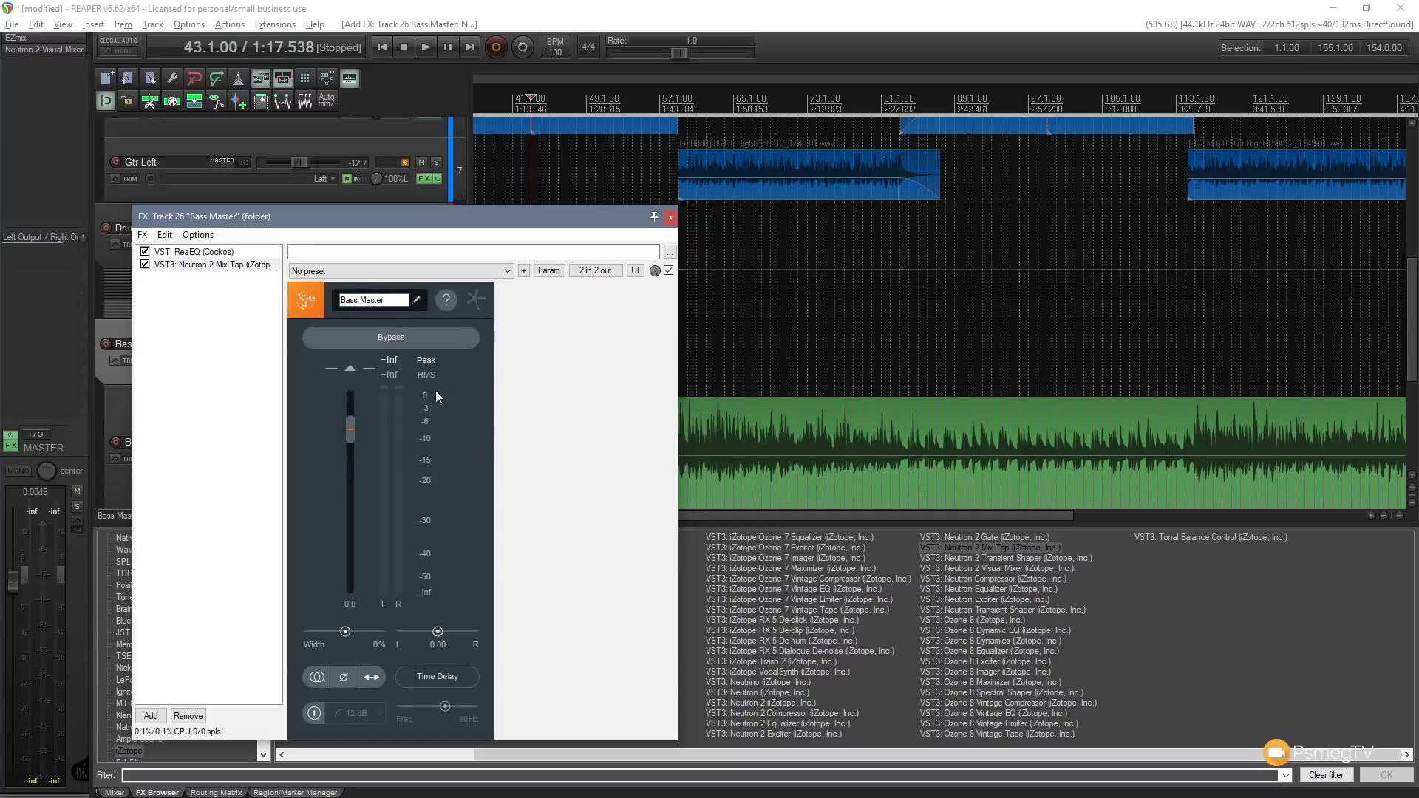
pyautogui.press('Return')
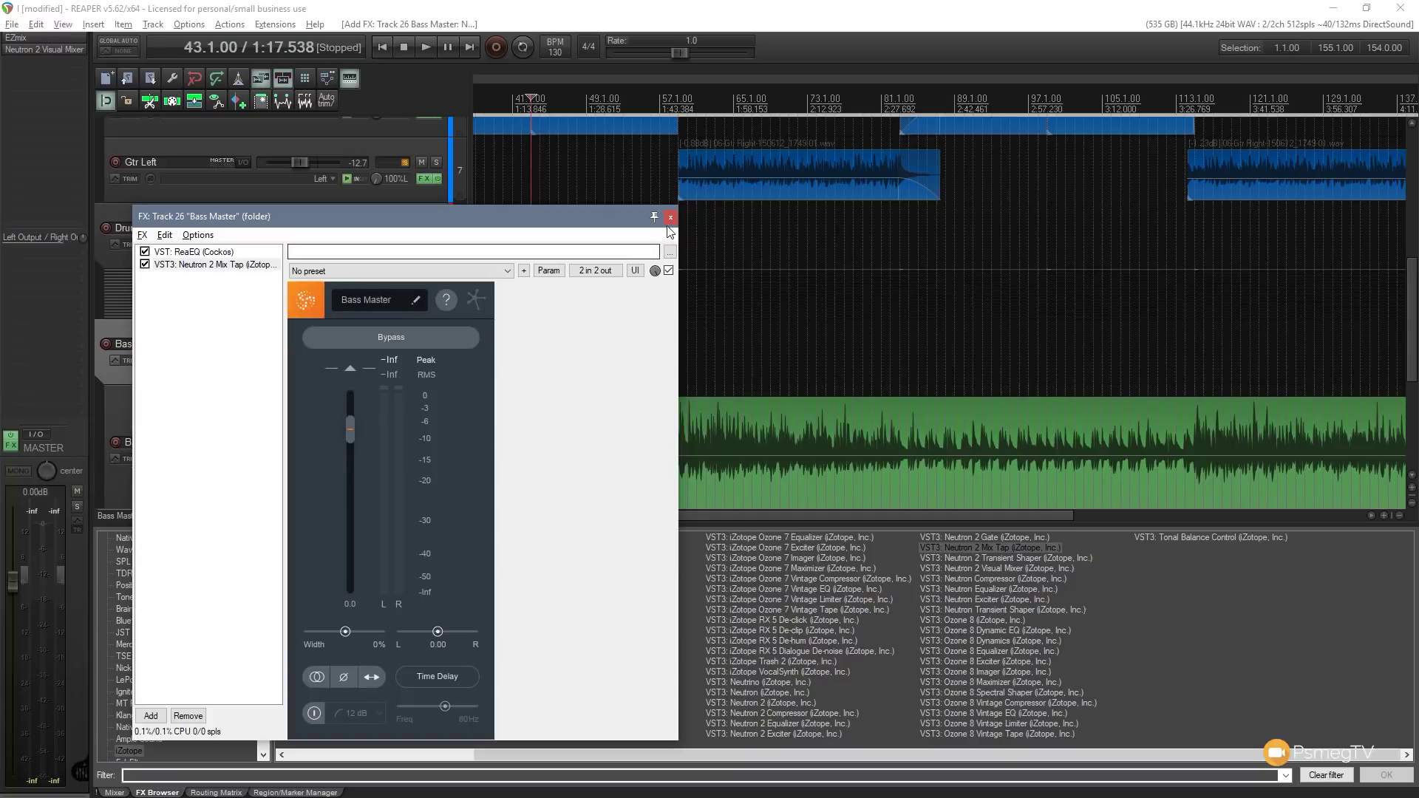
pyautogui.click(670, 217)
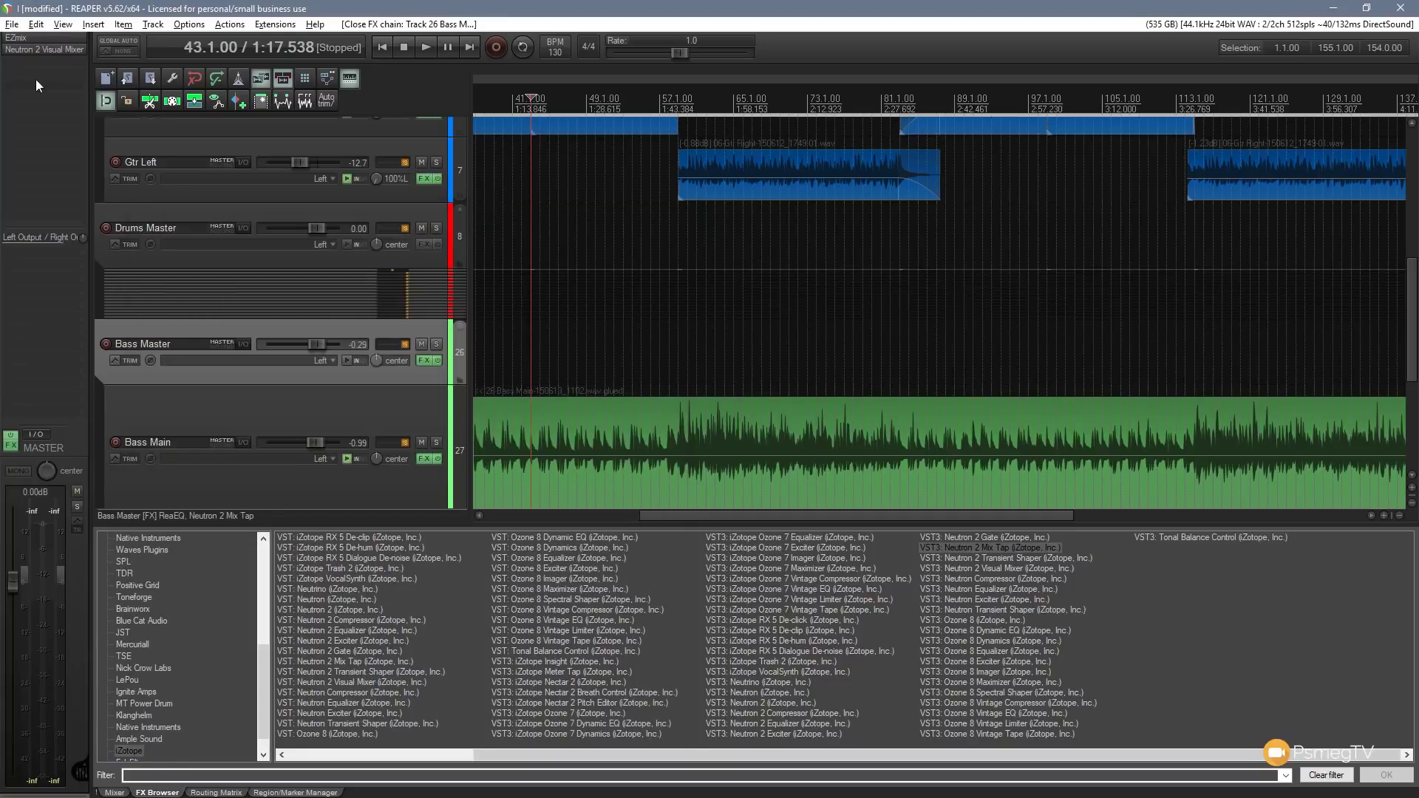
# Open the Neutron 2 Visual Mixer on the master track, then move and slightly shrink its window
pyautogui.click(29, 52)
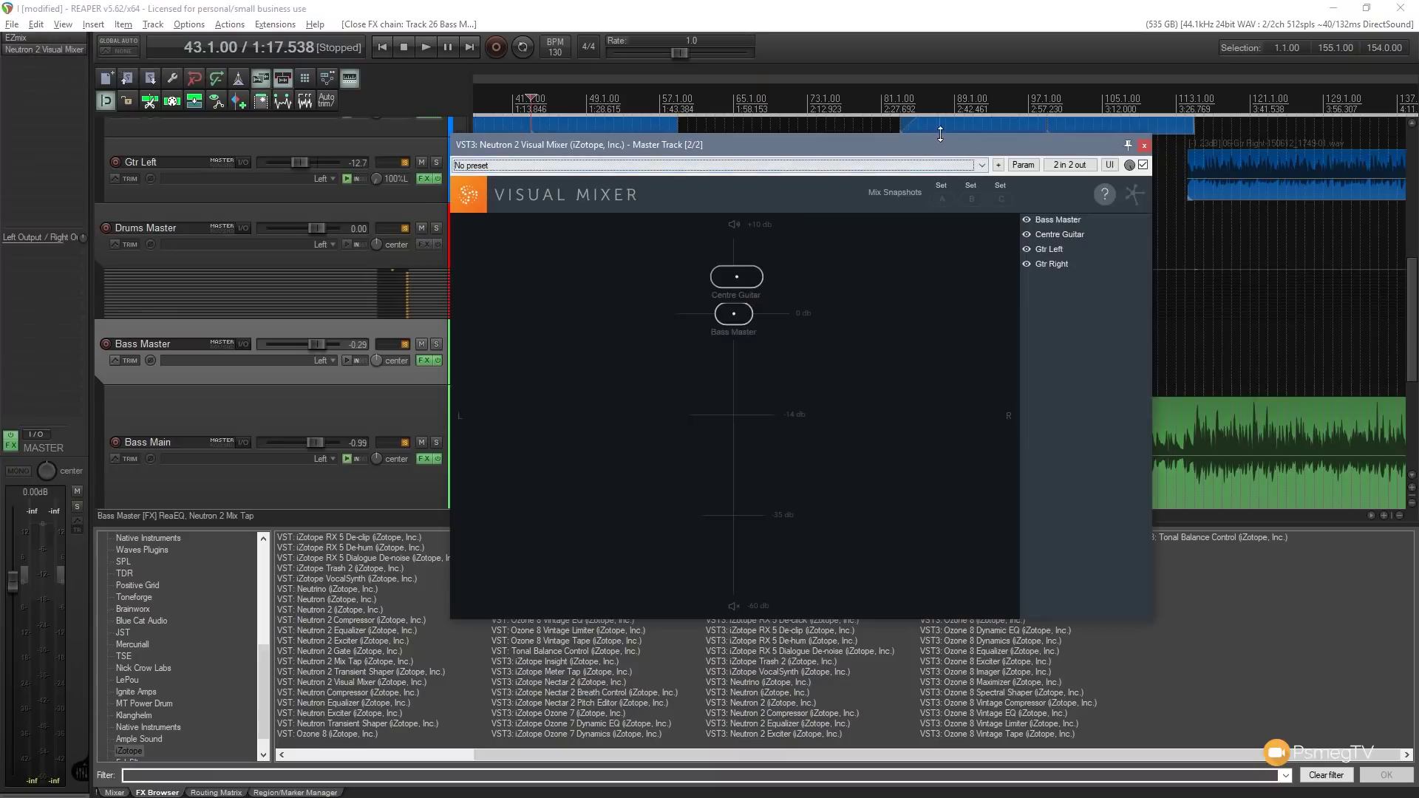
pyautogui.moveTo(774, 126); pyautogui.dragTo(475, 149)
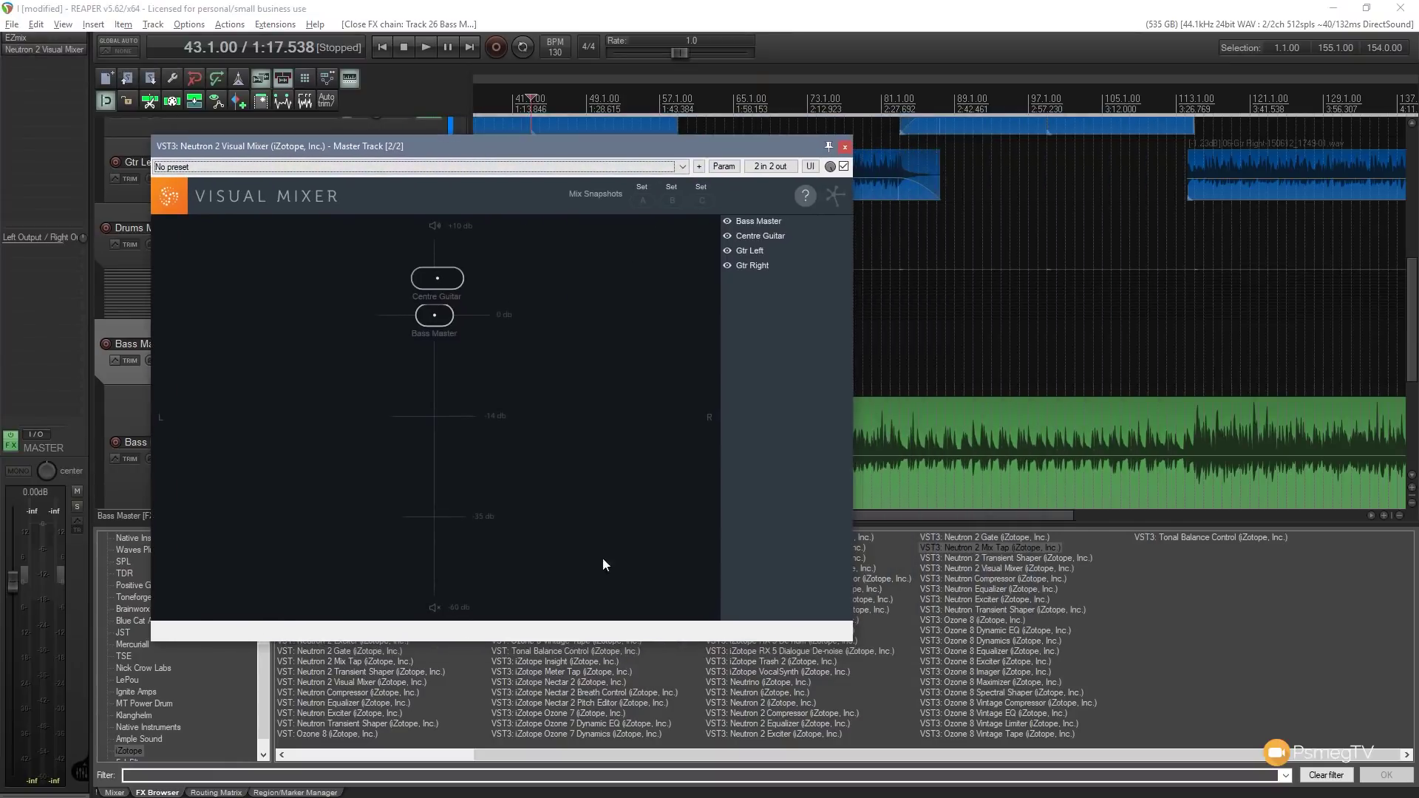
pyautogui.moveTo(582, 640); pyautogui.dragTo(583, 624)
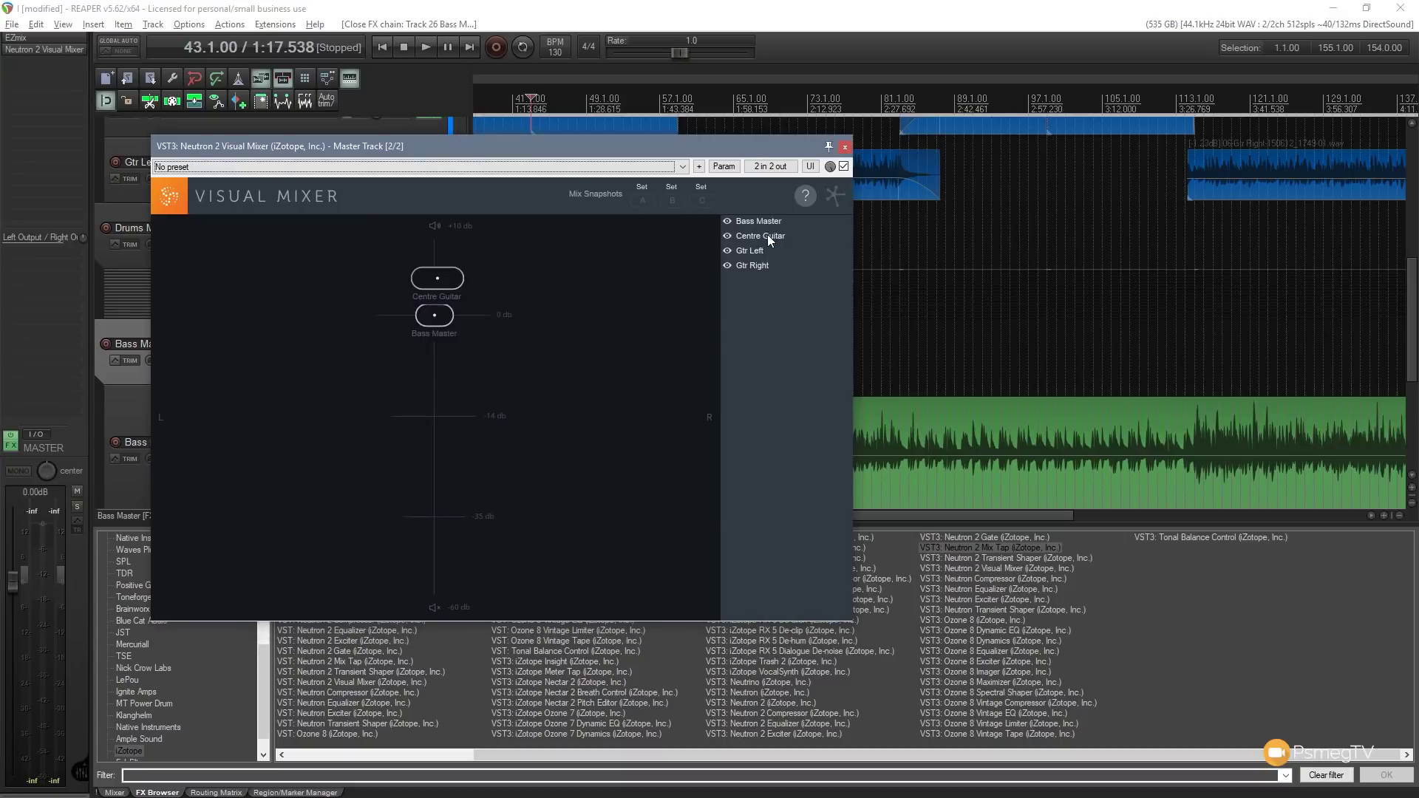
# Move Gtr Right right of Bass Master and widen it, then move Gtr Left further left
pyautogui.click(753, 264)
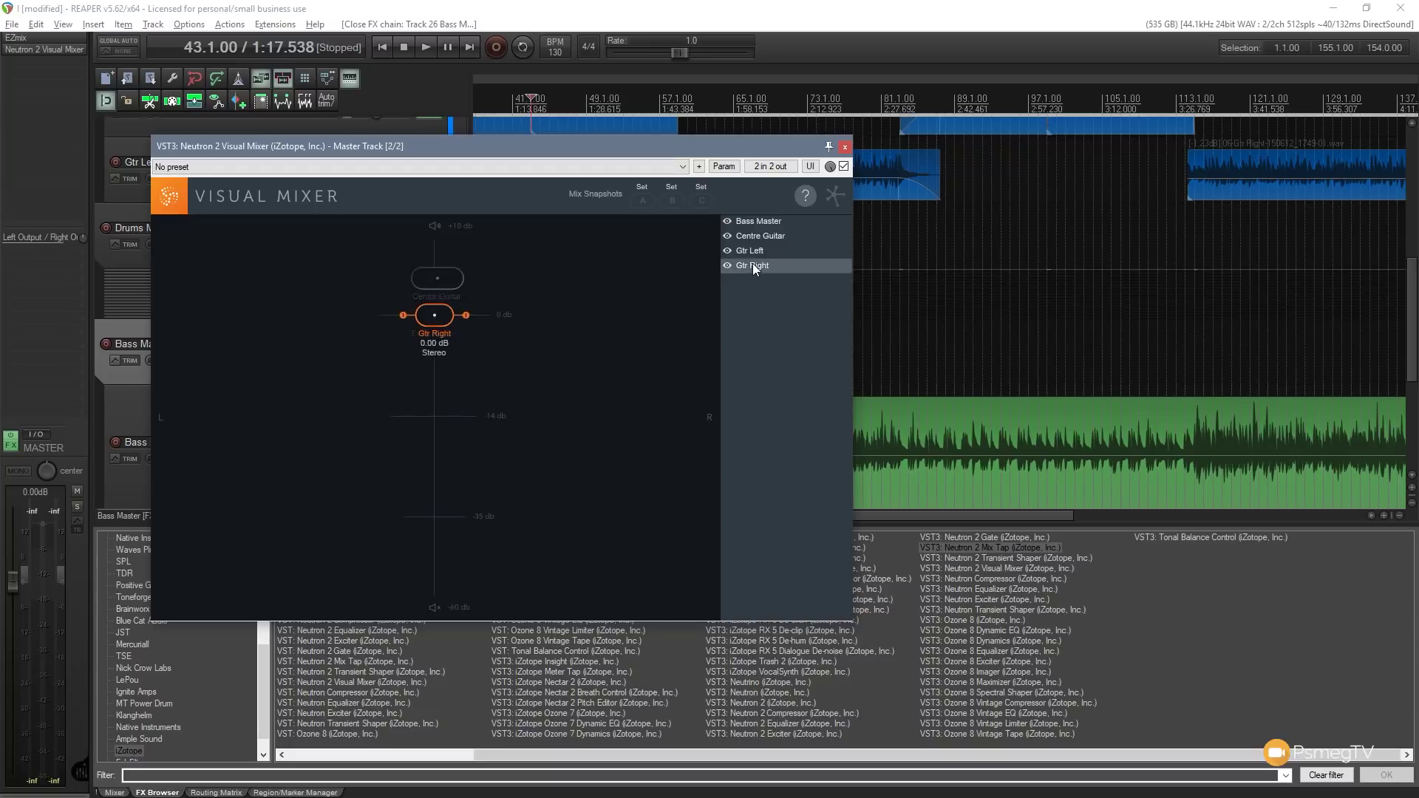
pyautogui.moveTo(448, 318); pyautogui.dragTo(519, 320)
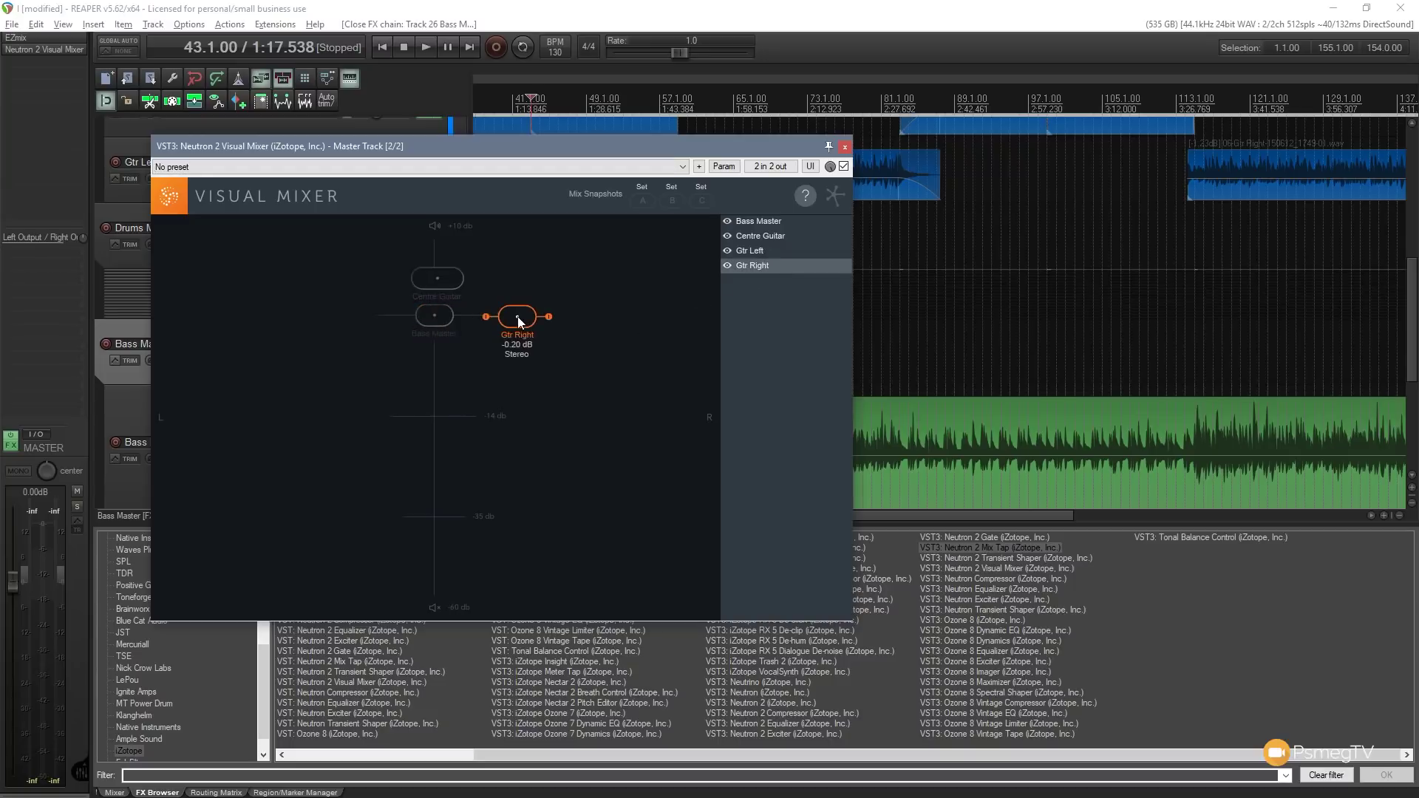
pyautogui.click(754, 251)
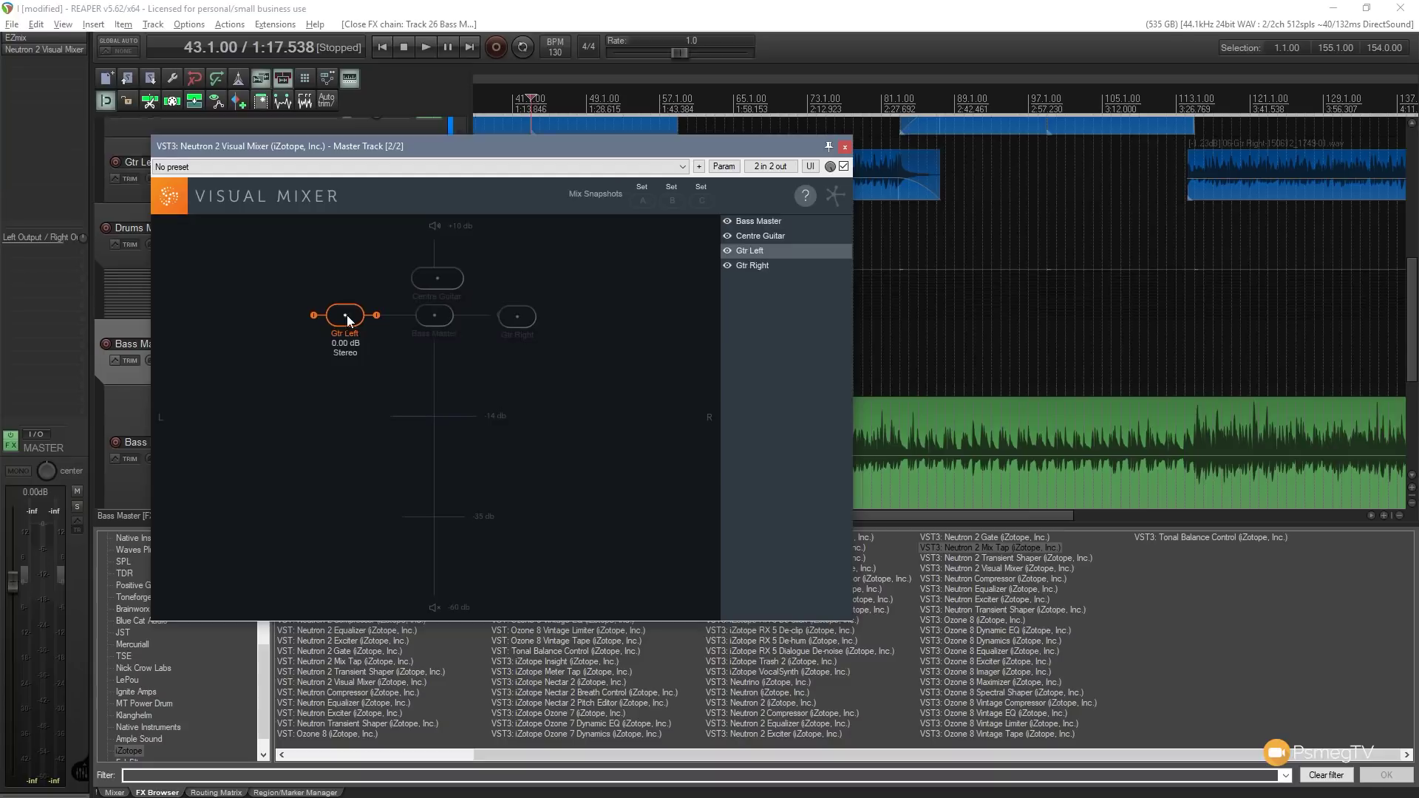
pyautogui.click(435, 317)
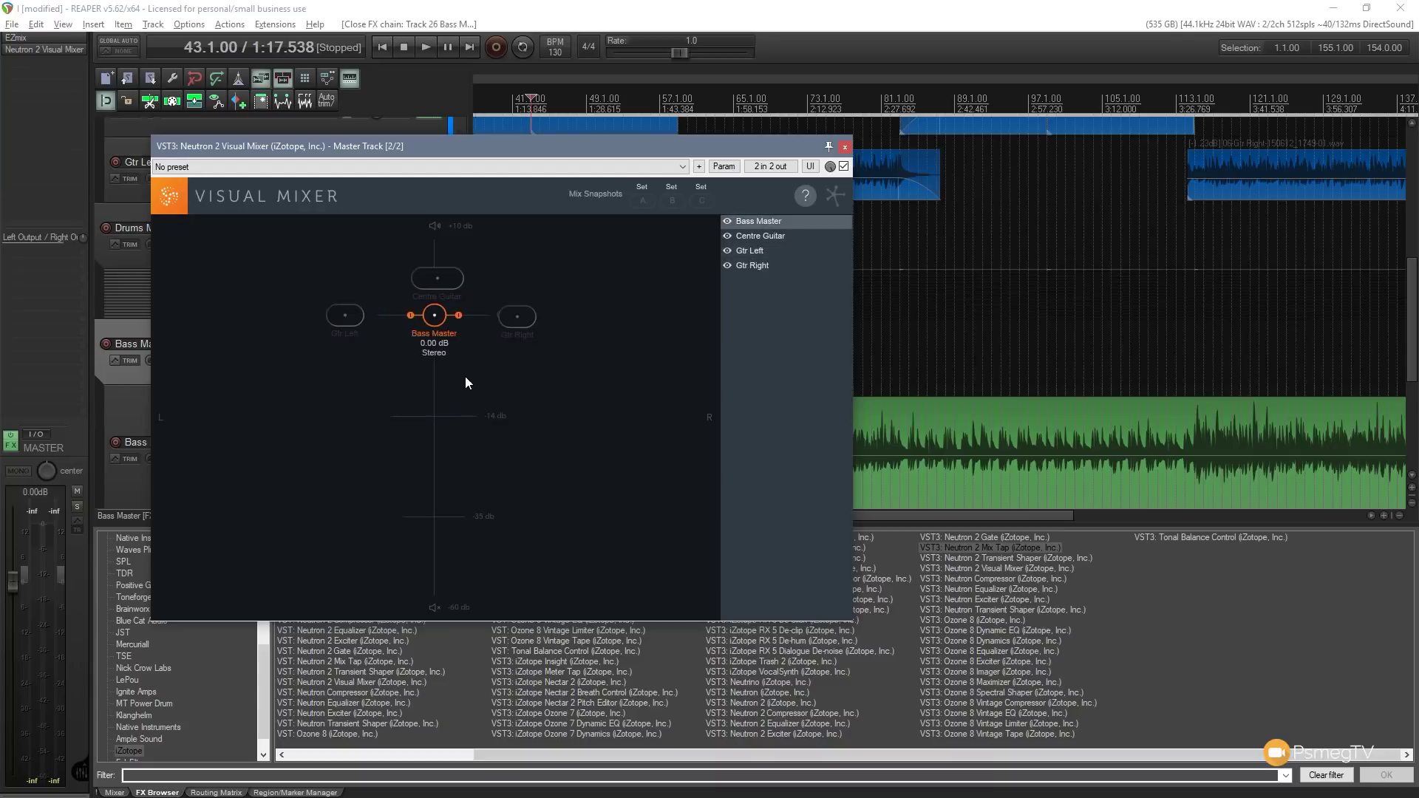
pyautogui.click(518, 319)
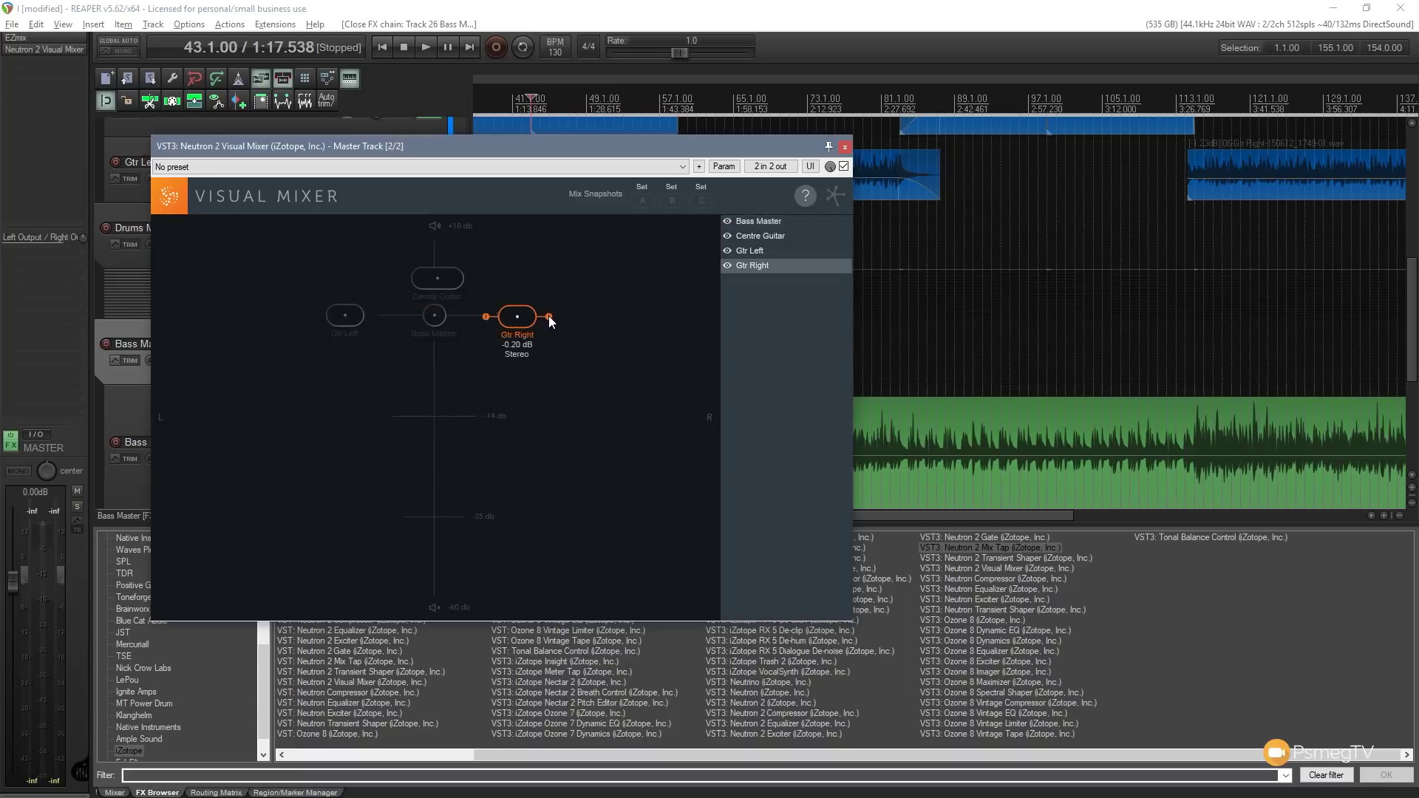
pyautogui.moveTo(548, 317); pyautogui.dragTo(556, 316)
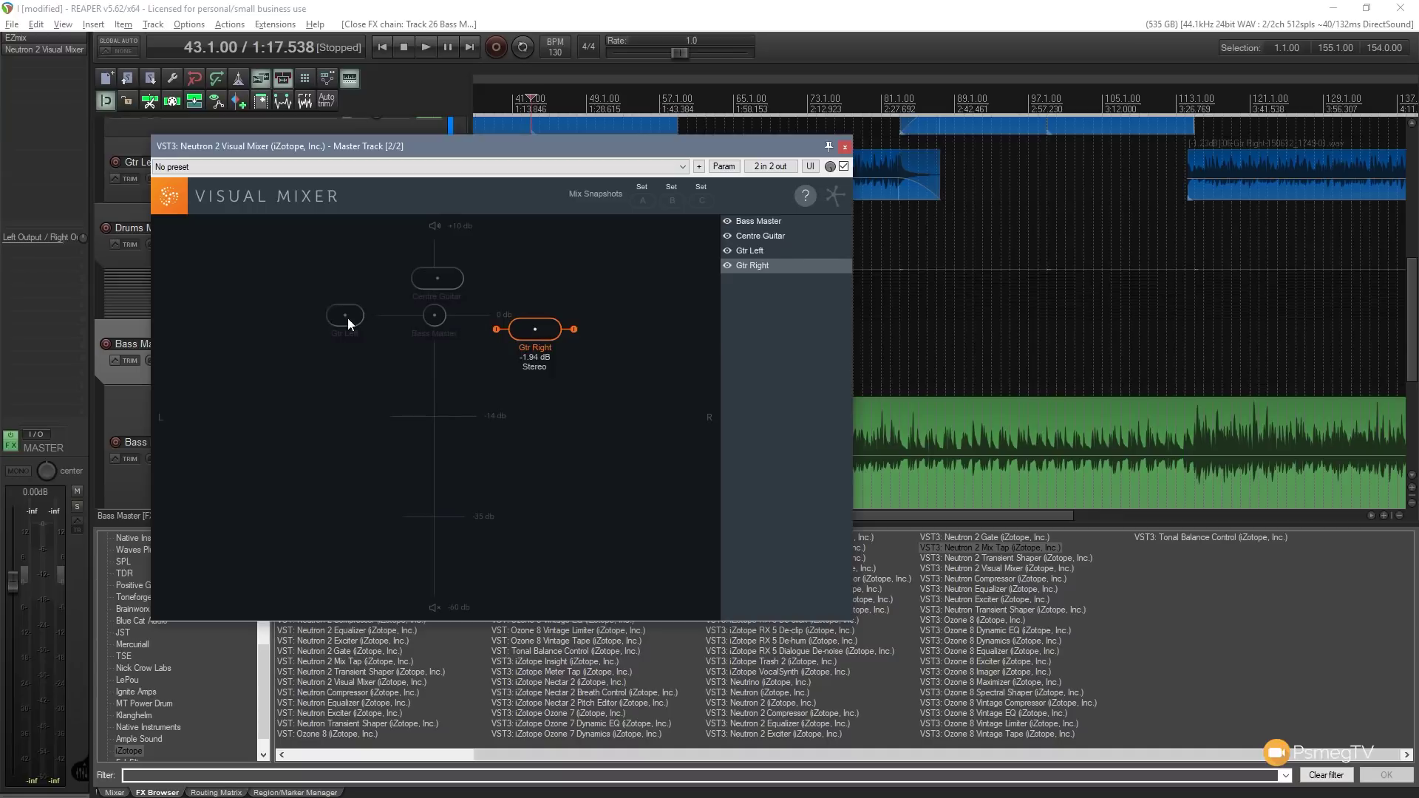
pyautogui.moveTo(348, 318)
pyautogui.mouseDown()
pyautogui.moveTo(325, 326)
pyautogui.moveTo(367, 325)
pyautogui.mouseUp()
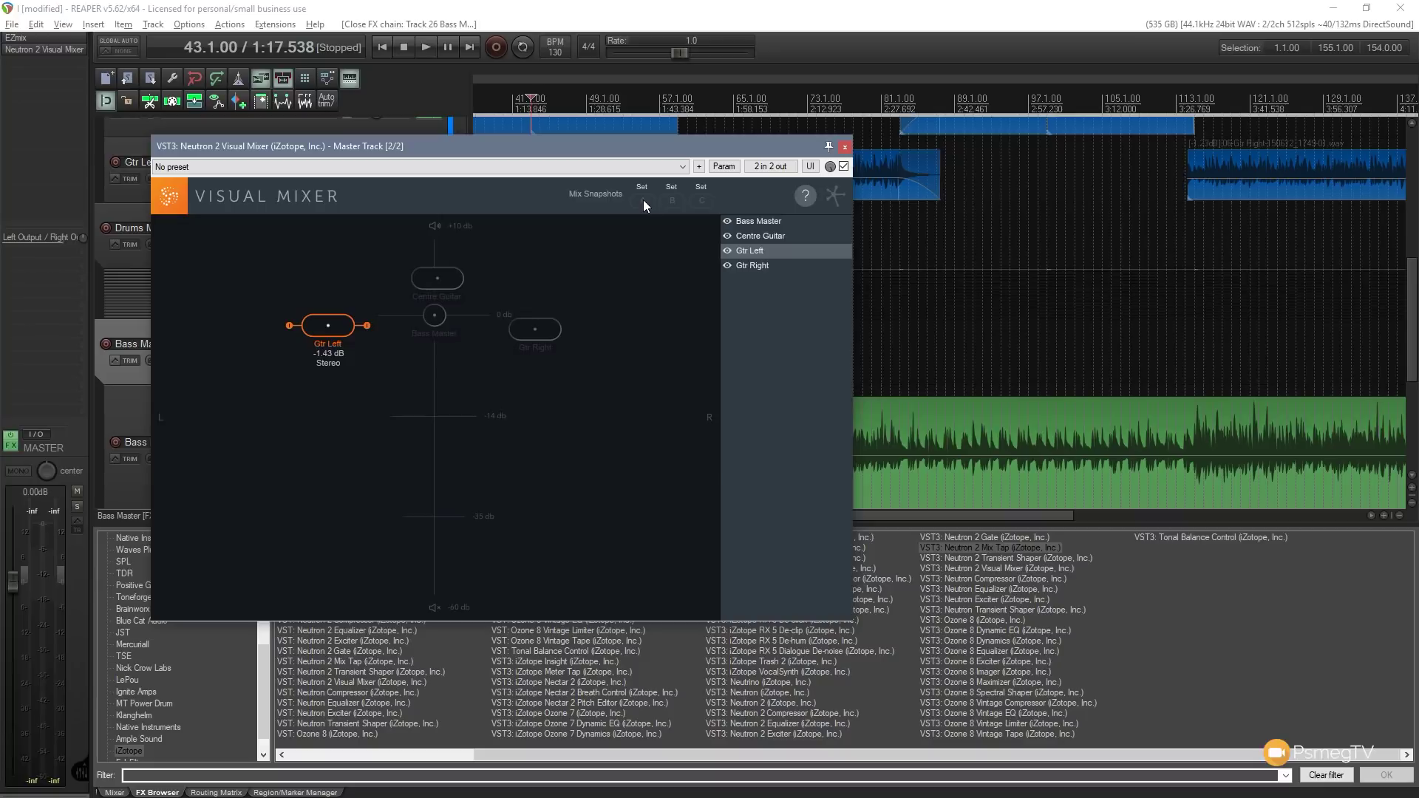
# Store the current Visual Mixer layout, with Gtr Left at -1.23 dB, as mix snapshot A
pyautogui.click(643, 200)
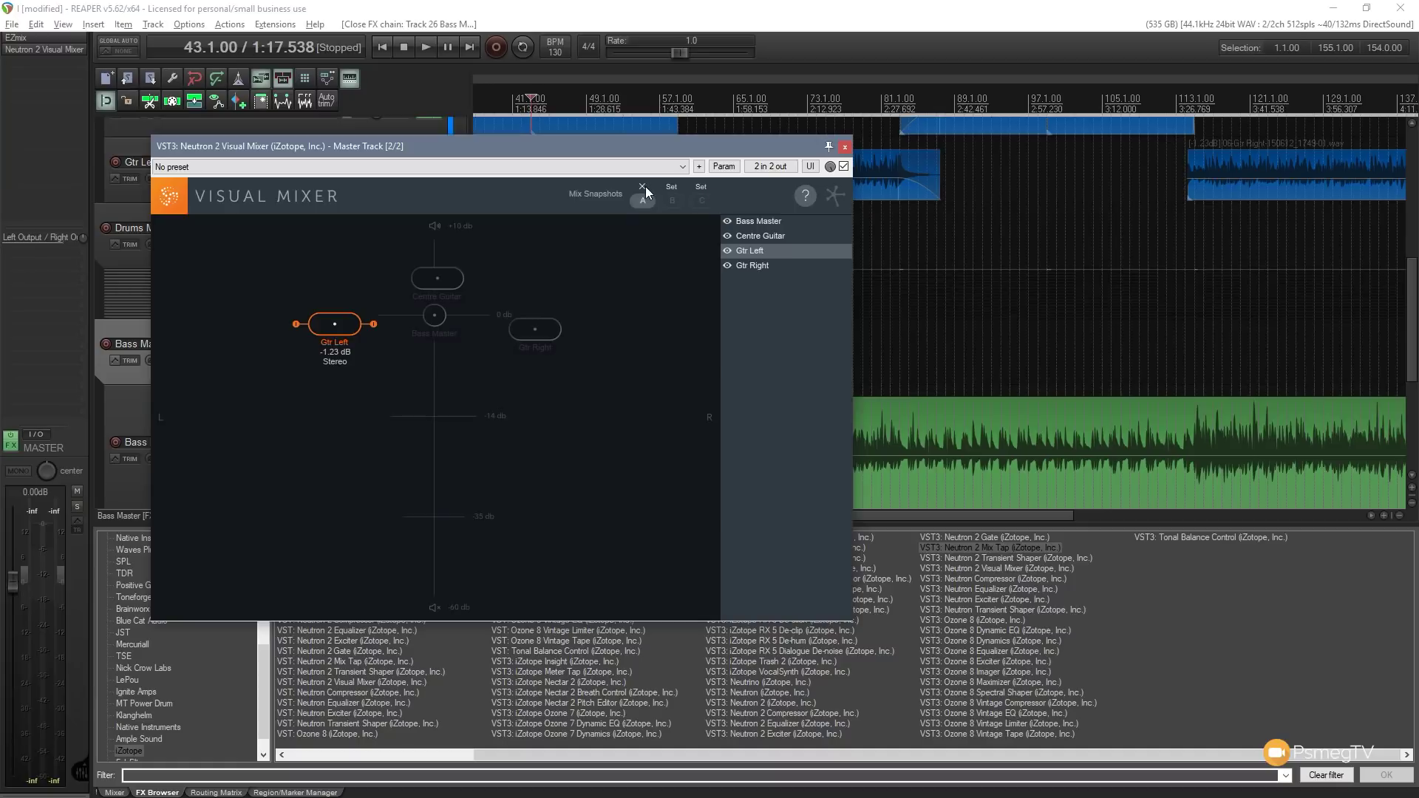
# Move Gtr Right and Gtr Left down and outward, and pull Bass Master down to -5.21 dB
pyautogui.moveTo(534, 329); pyautogui.dragTo(611, 387)
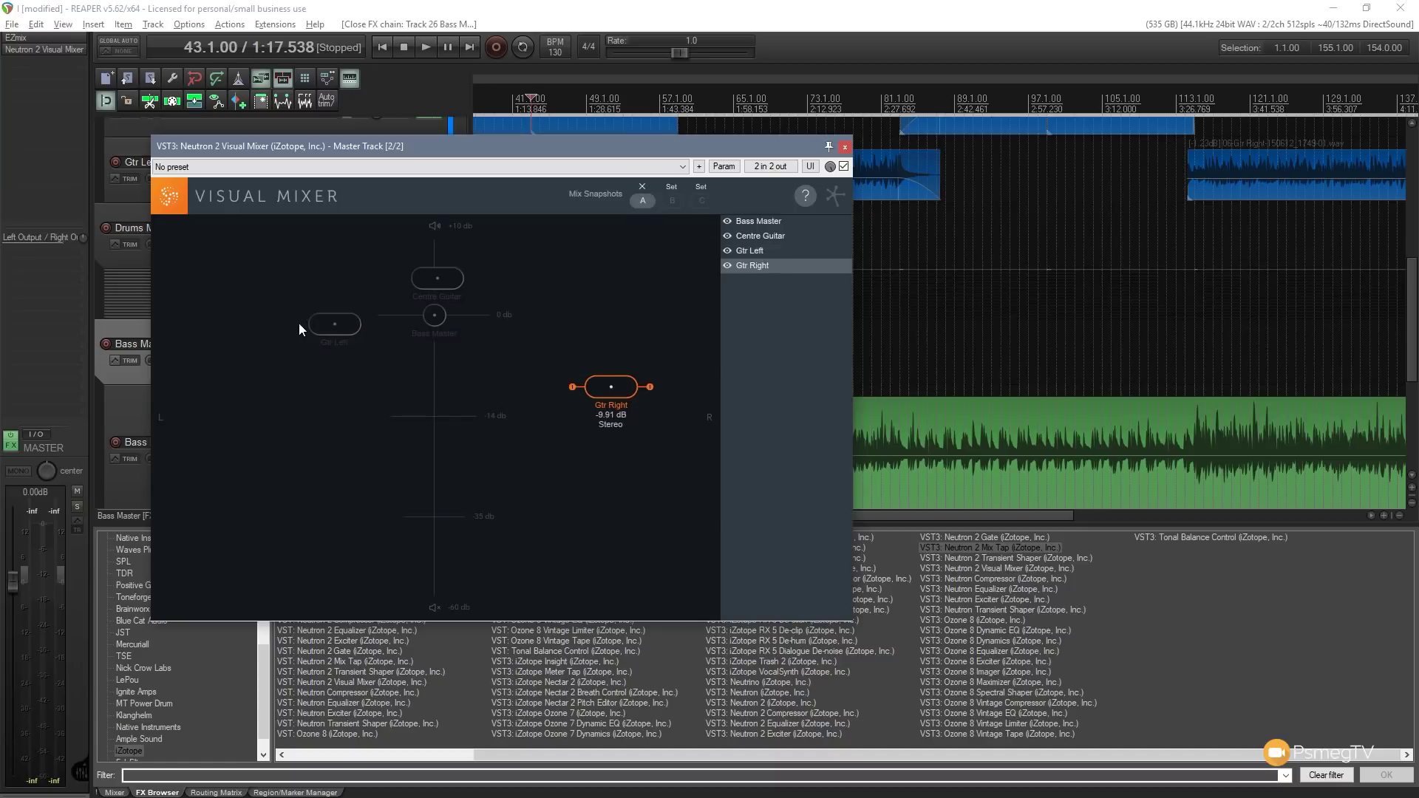
pyautogui.click(299, 323)
pyautogui.moveTo(325, 330); pyautogui.dragTo(259, 411)
pyautogui.moveTo(434, 317); pyautogui.dragTo(454, 352)
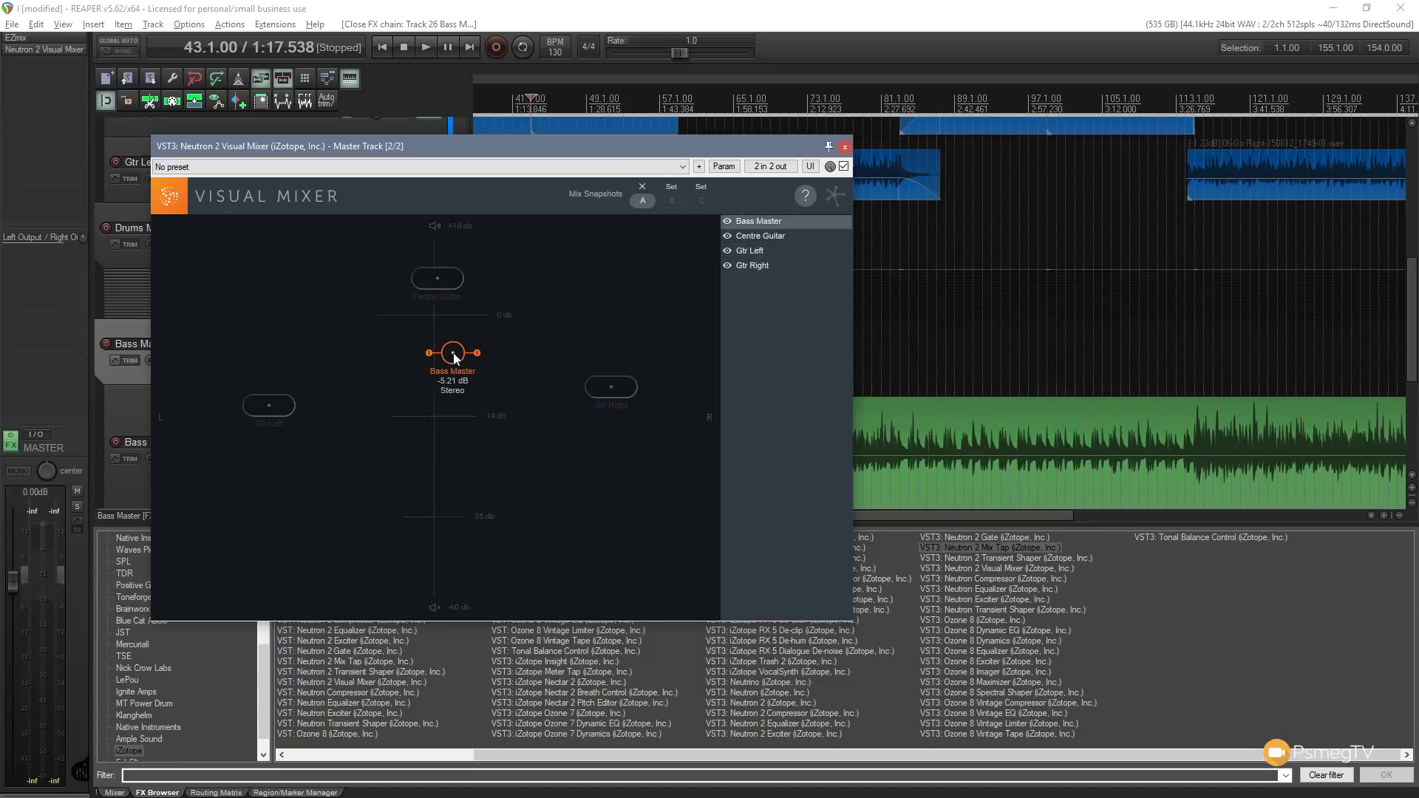
# Narrow Centre Guitar to mono, drop Gtr Right to -10.53 dB and Bass Master to -11.65 dB, then store snapshot B
pyautogui.click(448, 283)
pyautogui.moveTo(477, 274); pyautogui.dragTo(462, 281)
pyautogui.moveTo(600, 393); pyautogui.dragTo(589, 396)
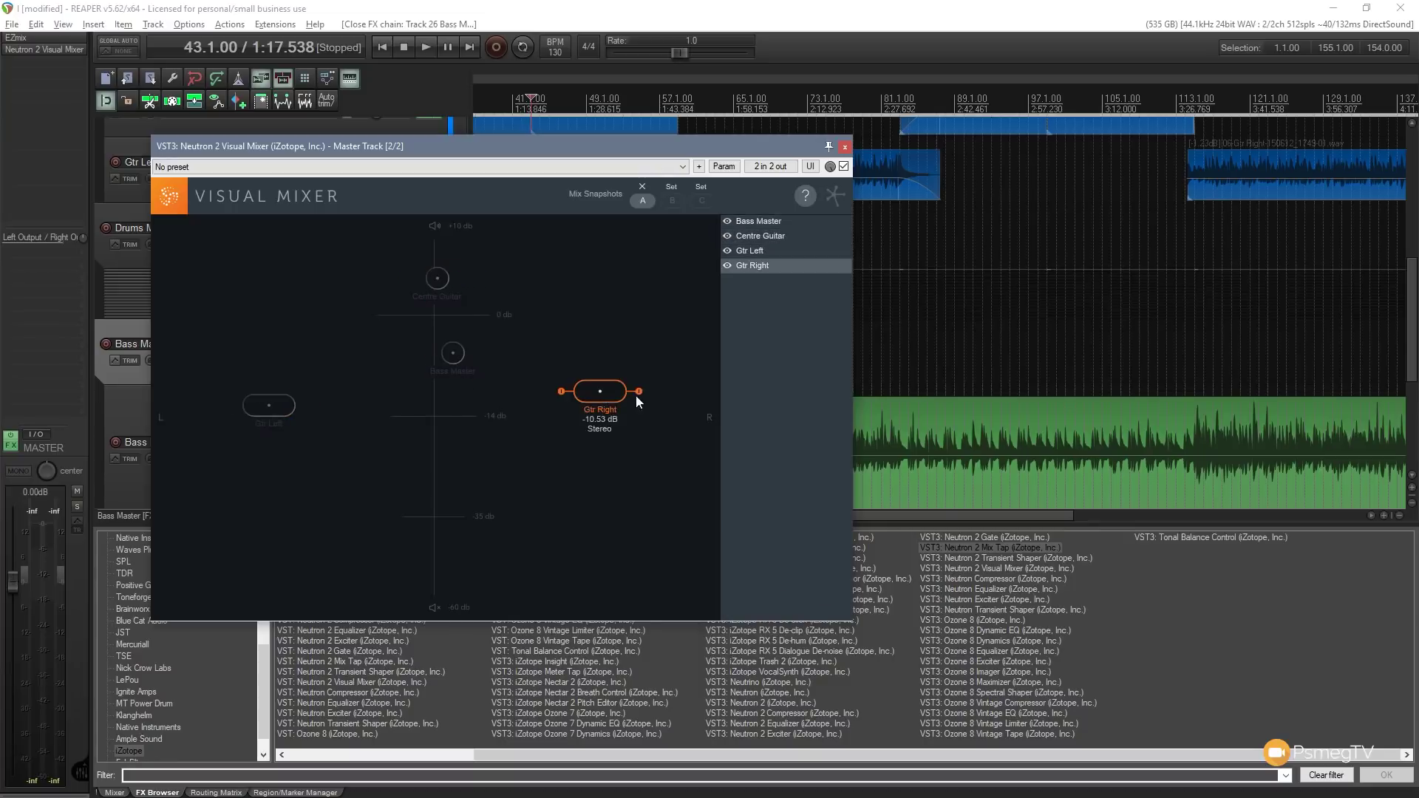
pyautogui.click(259, 405)
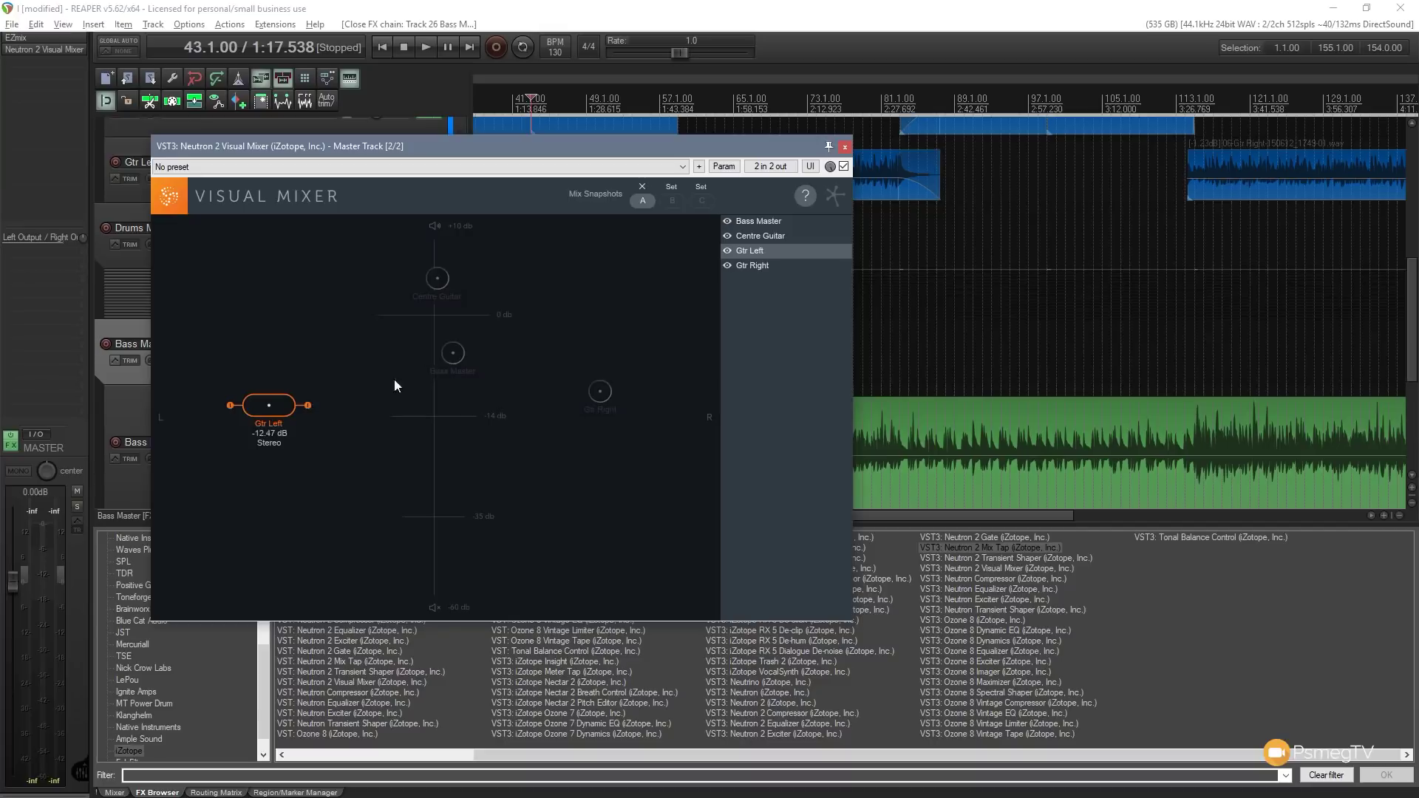
pyautogui.moveTo(452, 357); pyautogui.dragTo(406, 405)
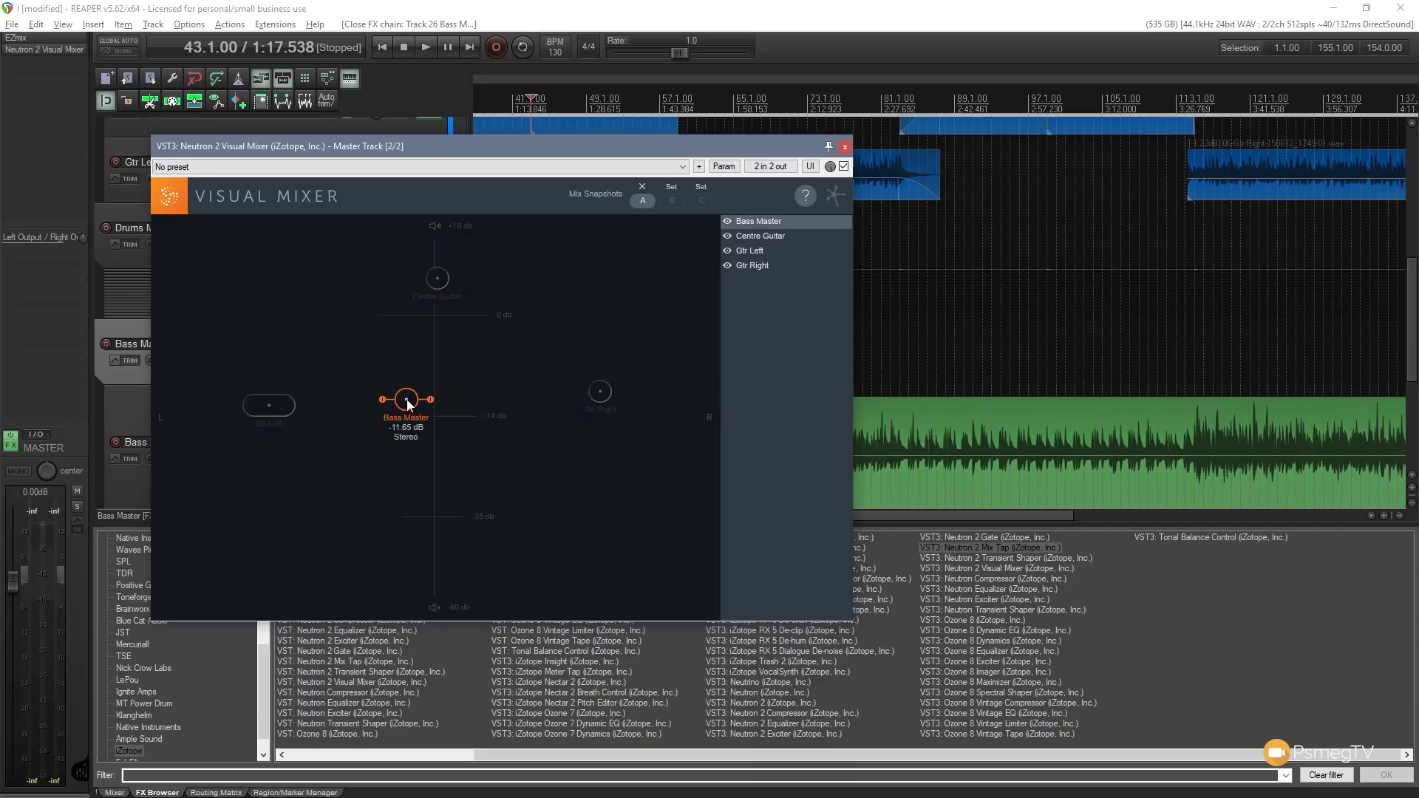
pyautogui.click(674, 189)
# Recall mix snapshot A, then switch back to snapshot B to compare the two layouts
pyautogui.click(645, 199)
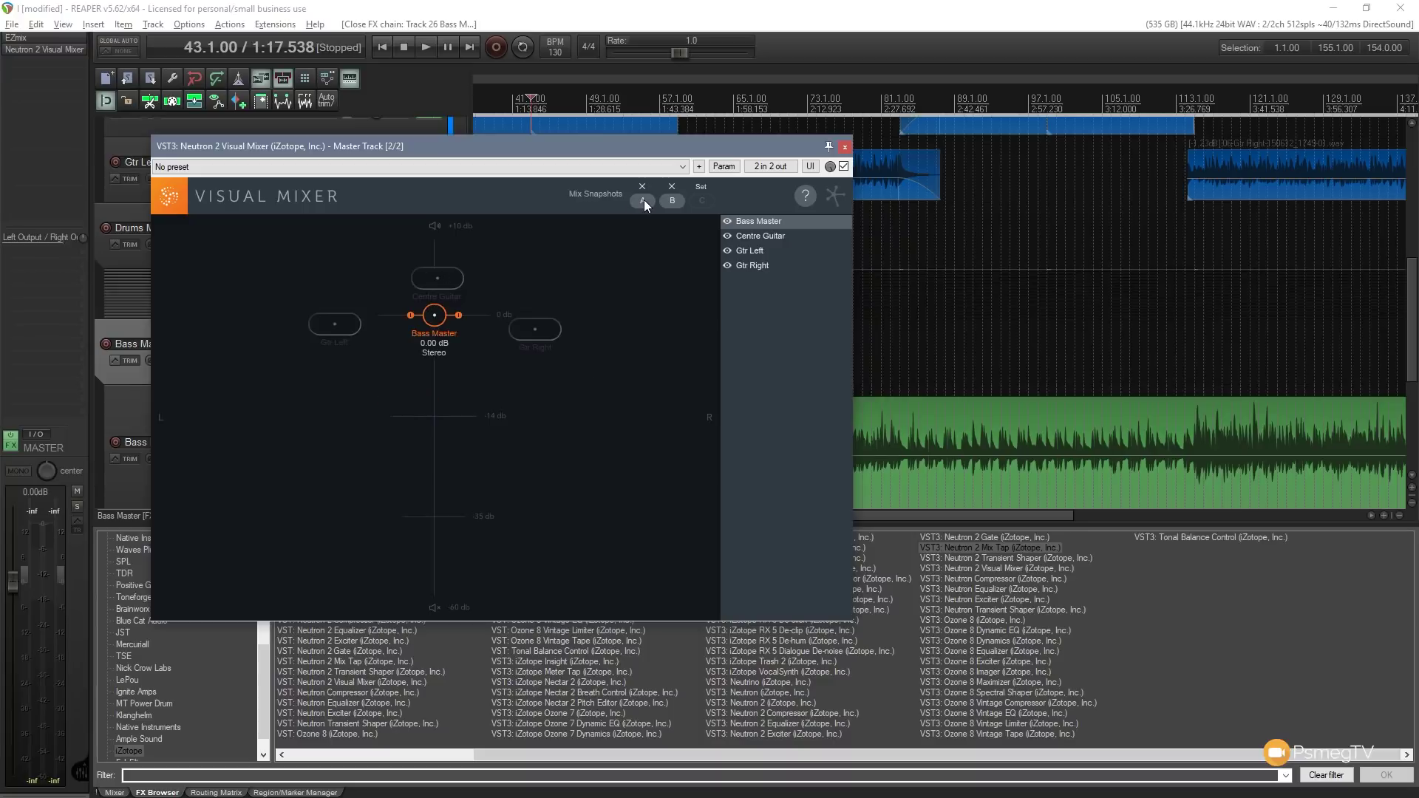
pyautogui.click(673, 201)
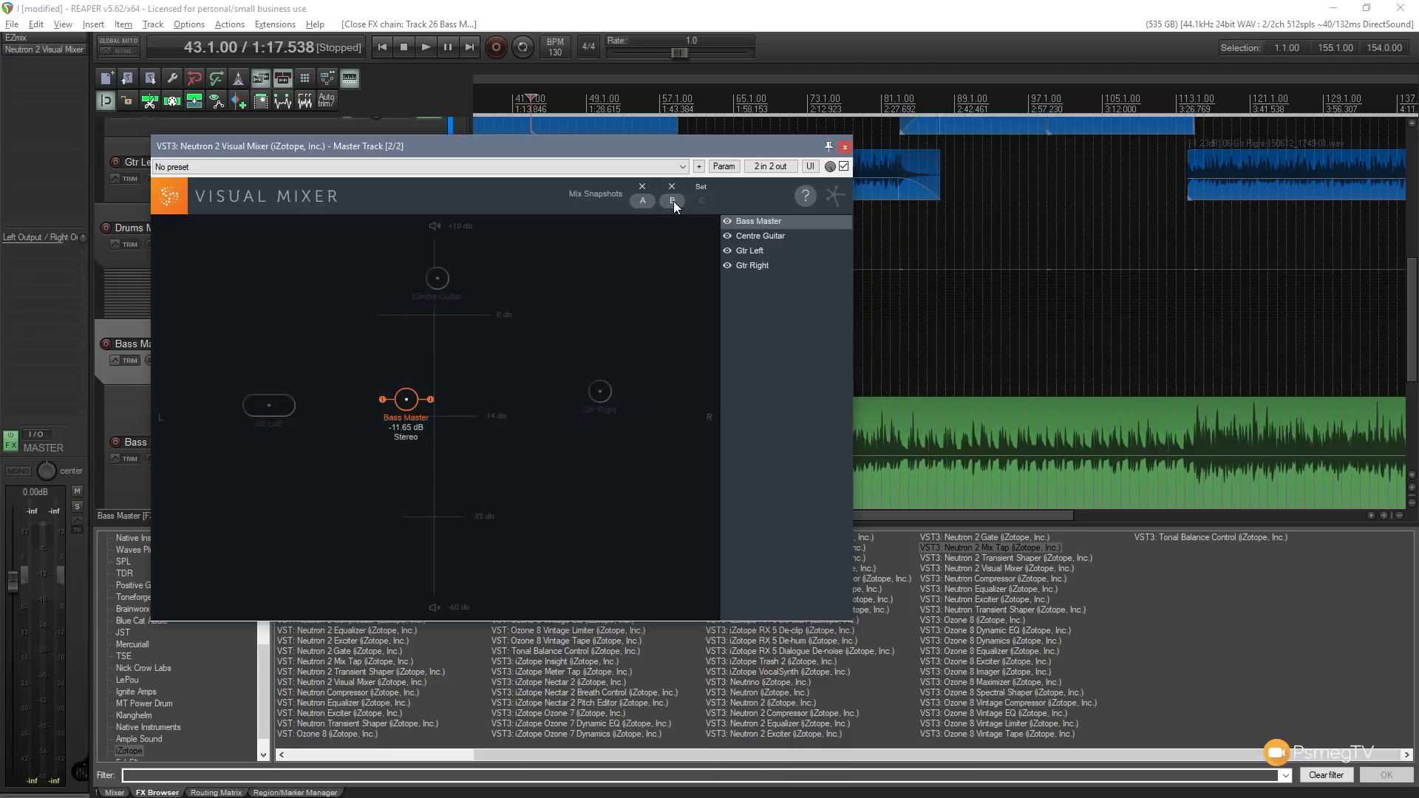